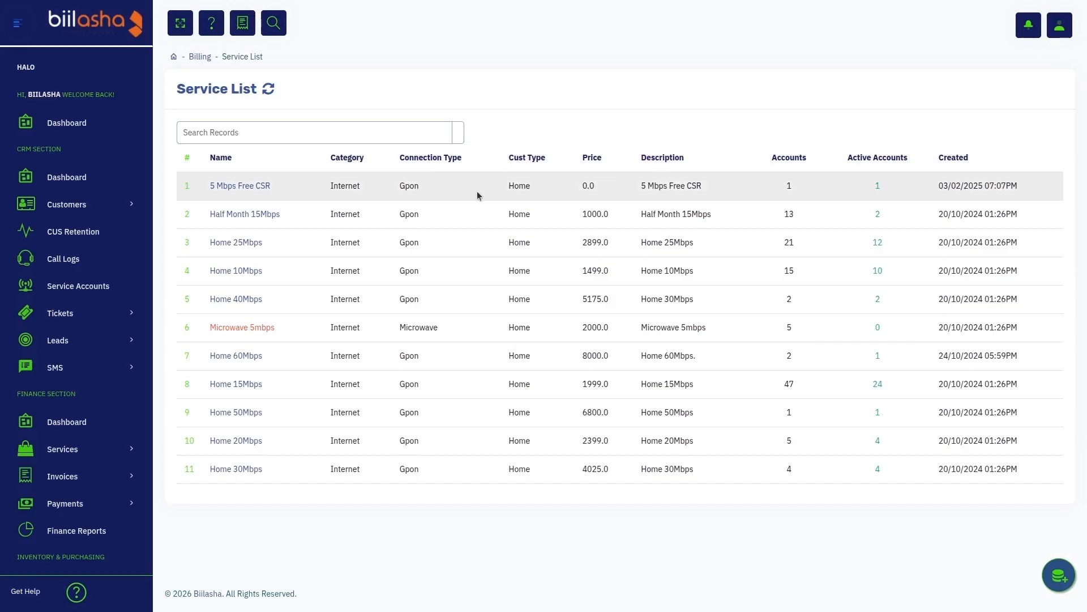
# - Open the Half Month 15Mbps service from the service list
pyautogui.click(225, 222)
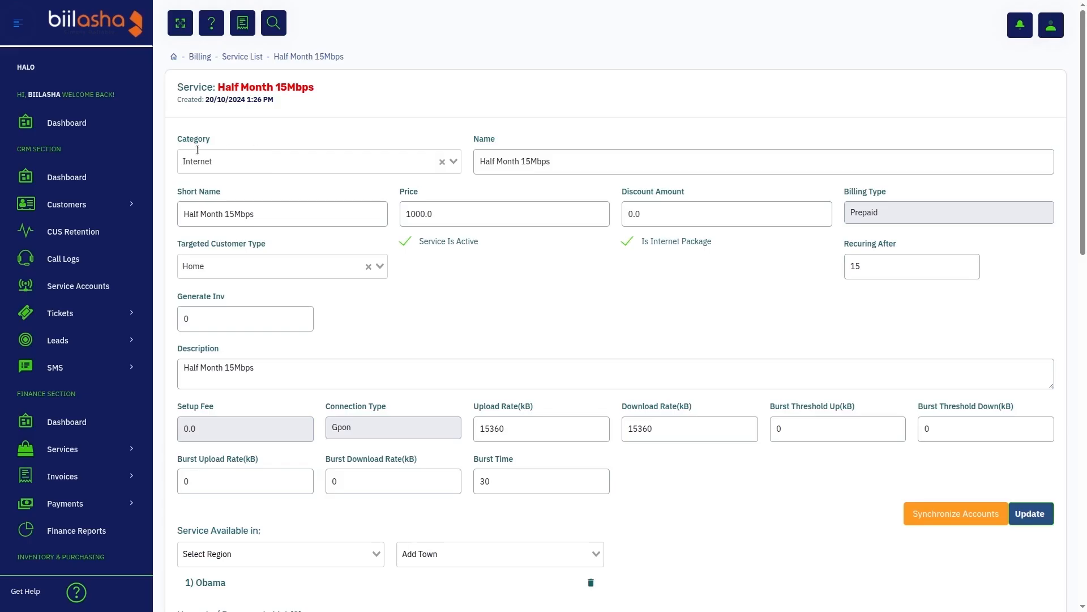
# - Switch the service's category to General and back to Internet to try both options
pyautogui.click(260, 160)
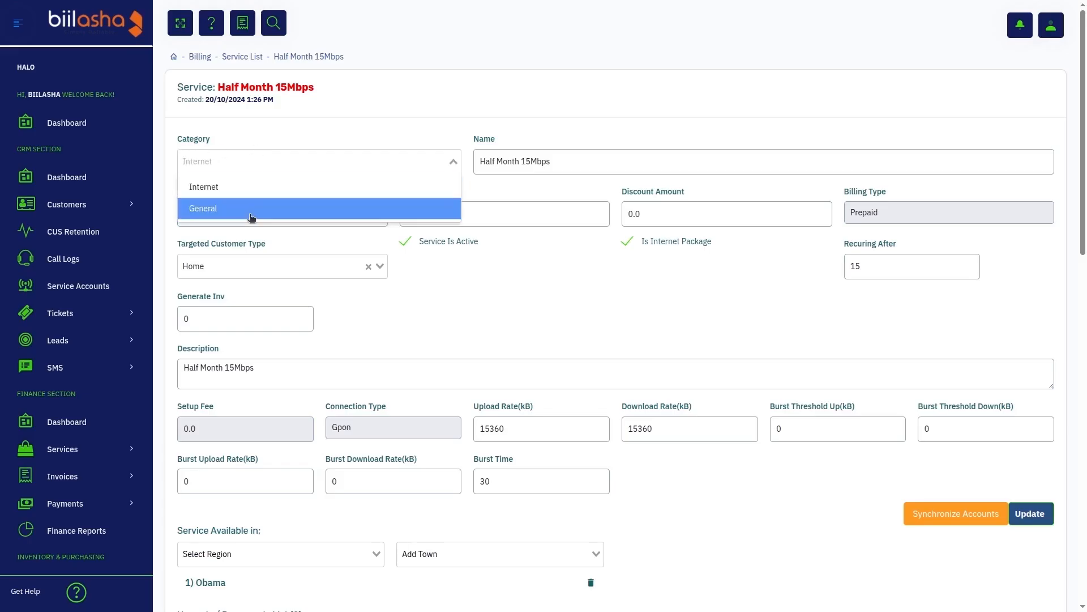
pyautogui.click(226, 154)
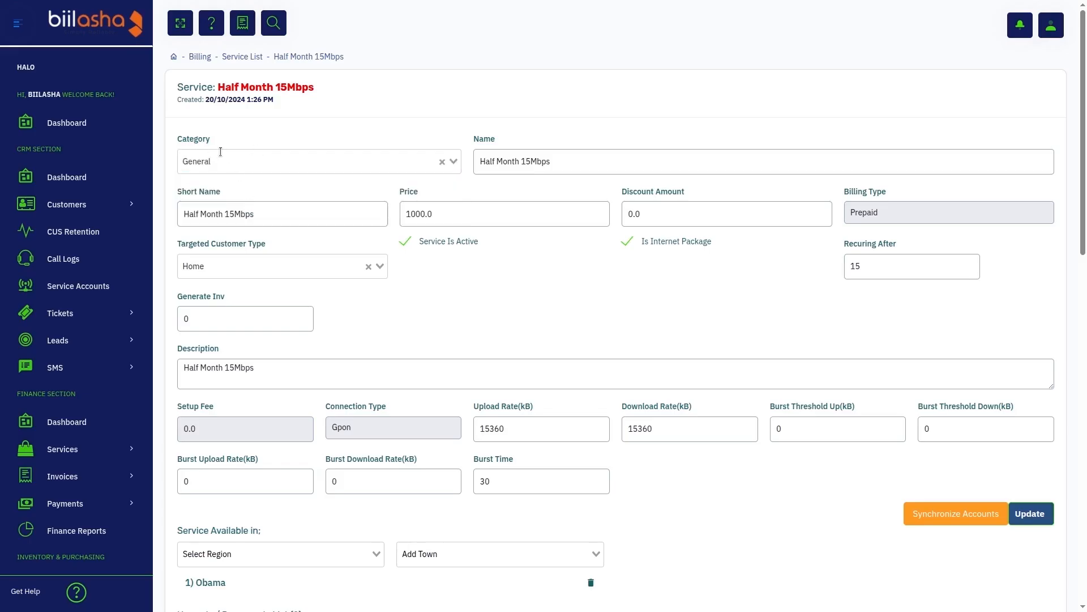
pyautogui.click(223, 155)
pyautogui.click(242, 186)
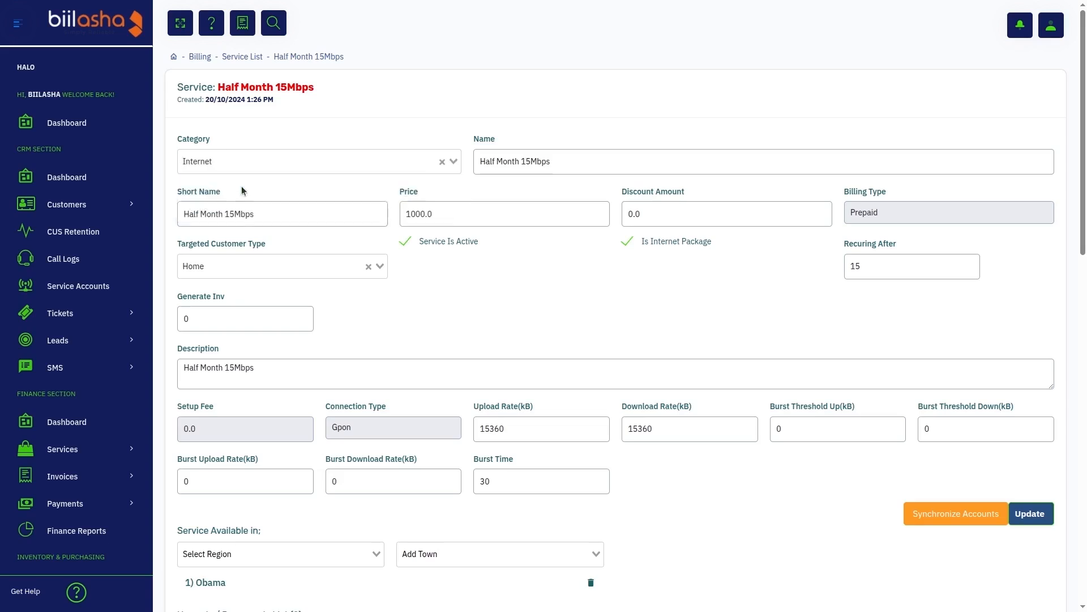
pyautogui.click(271, 163)
pyautogui.click(308, 136)
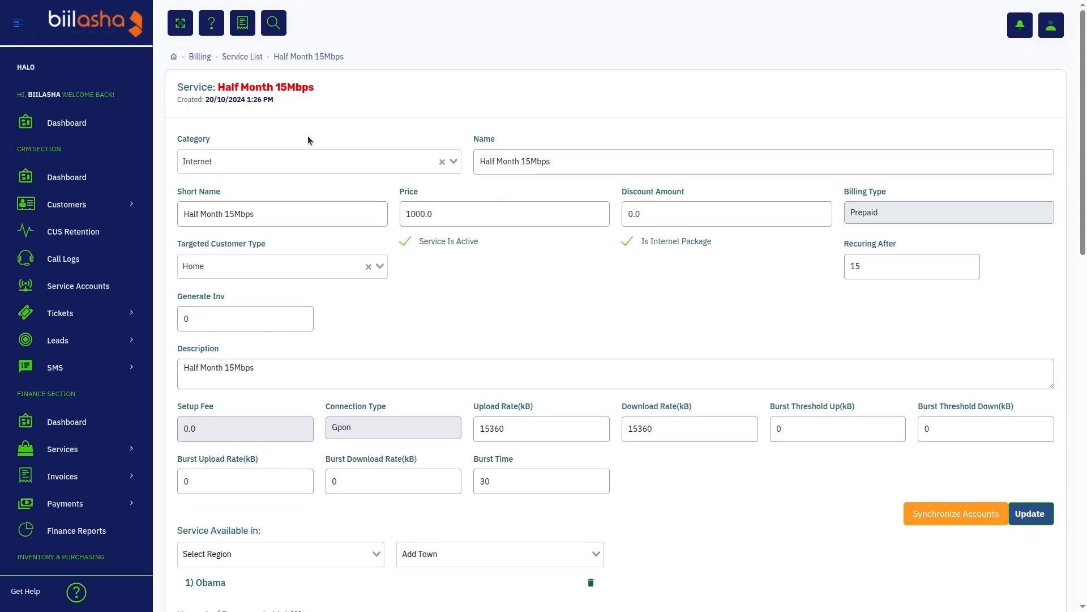
pyautogui.click(283, 164)
pyautogui.click(238, 213)
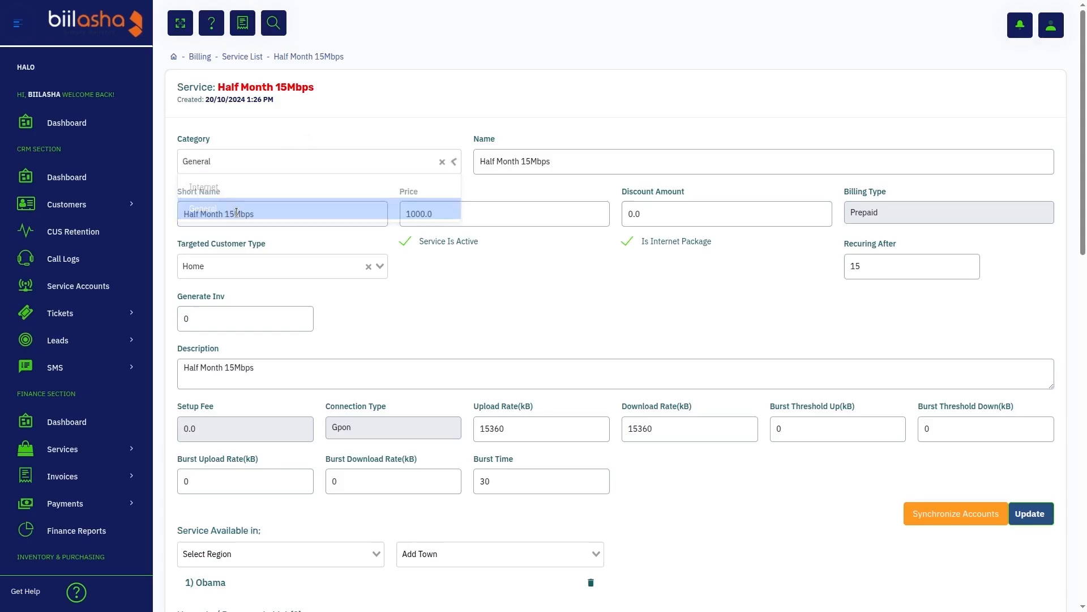
pyautogui.click(312, 158)
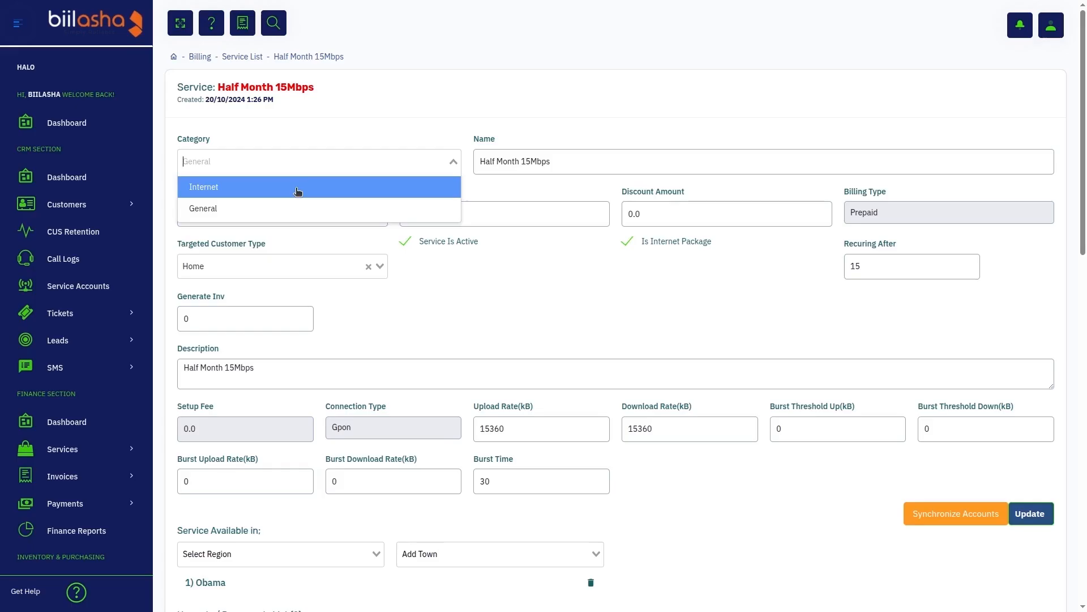
pyautogui.click(298, 189)
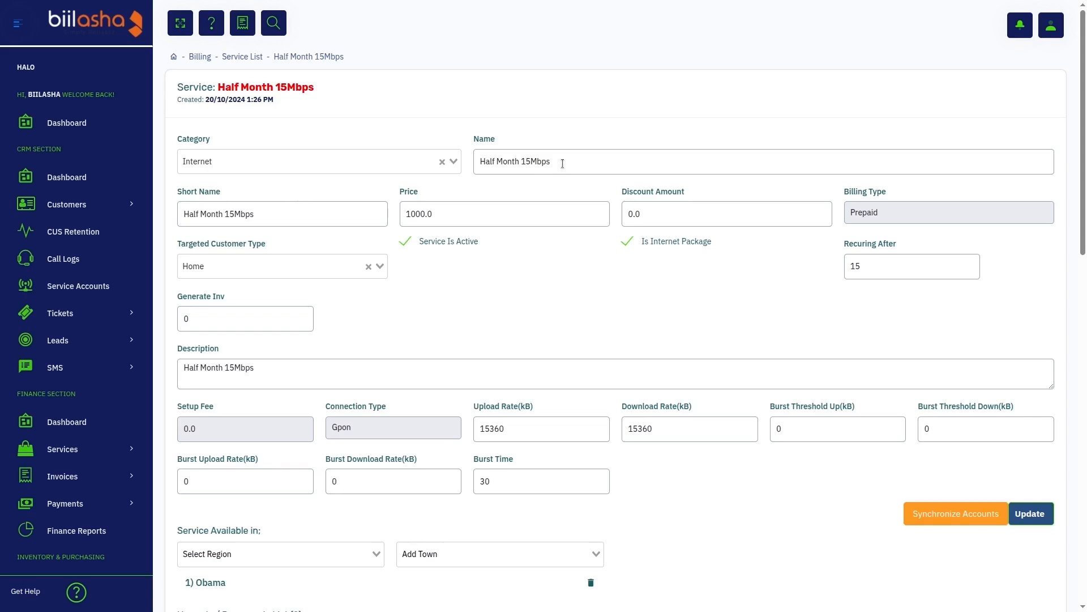
# - Inspect the service's name, short name, price and discount amount fields
pyautogui.moveTo(563, 164); pyautogui.dragTo(473, 161)
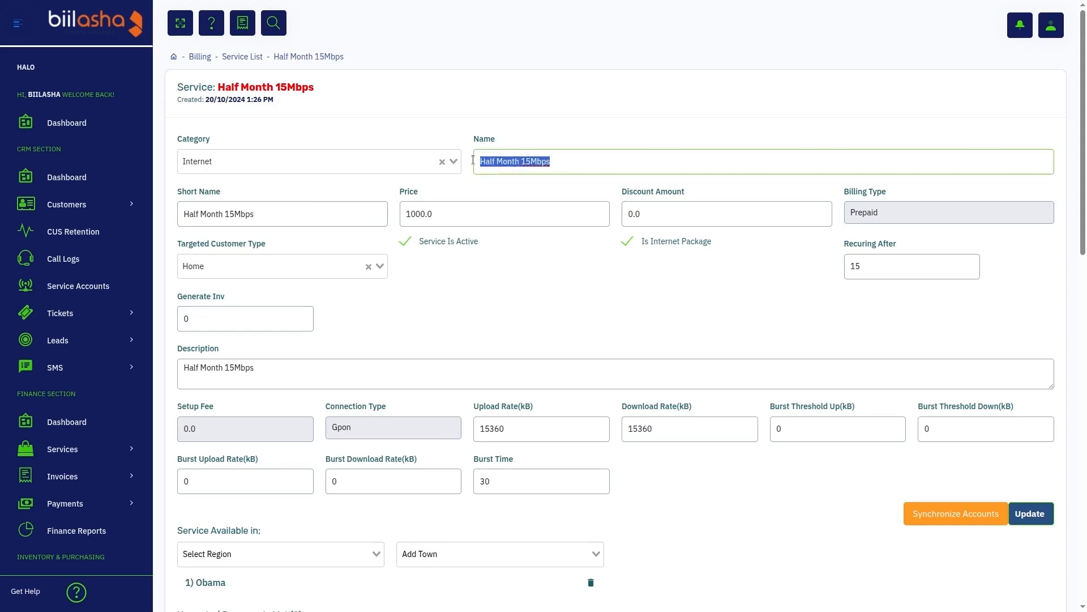
pyautogui.click(310, 211)
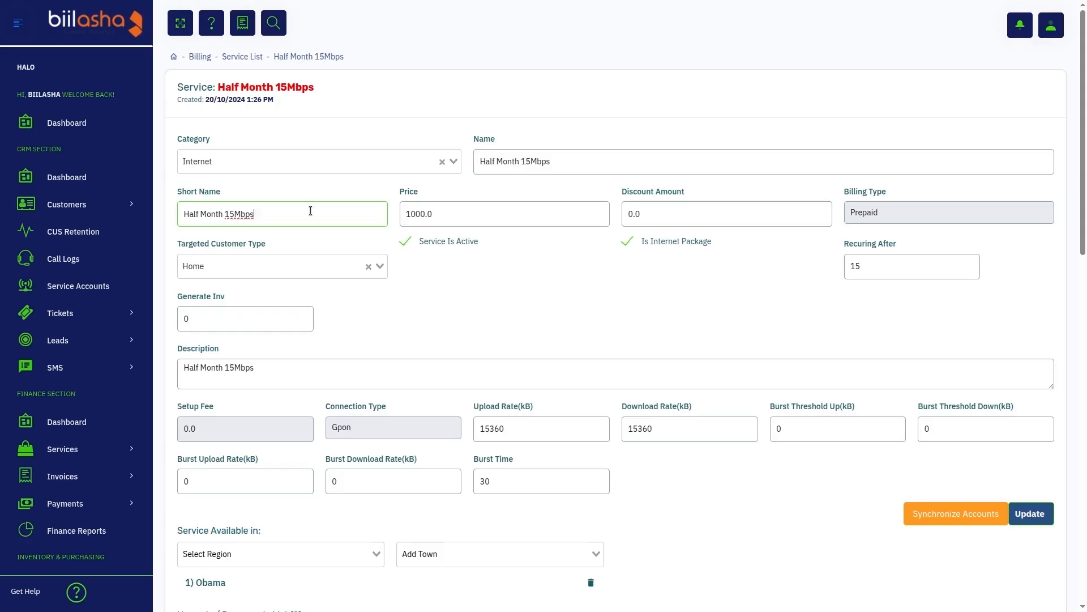
pyautogui.click(451, 219)
pyautogui.click(737, 206)
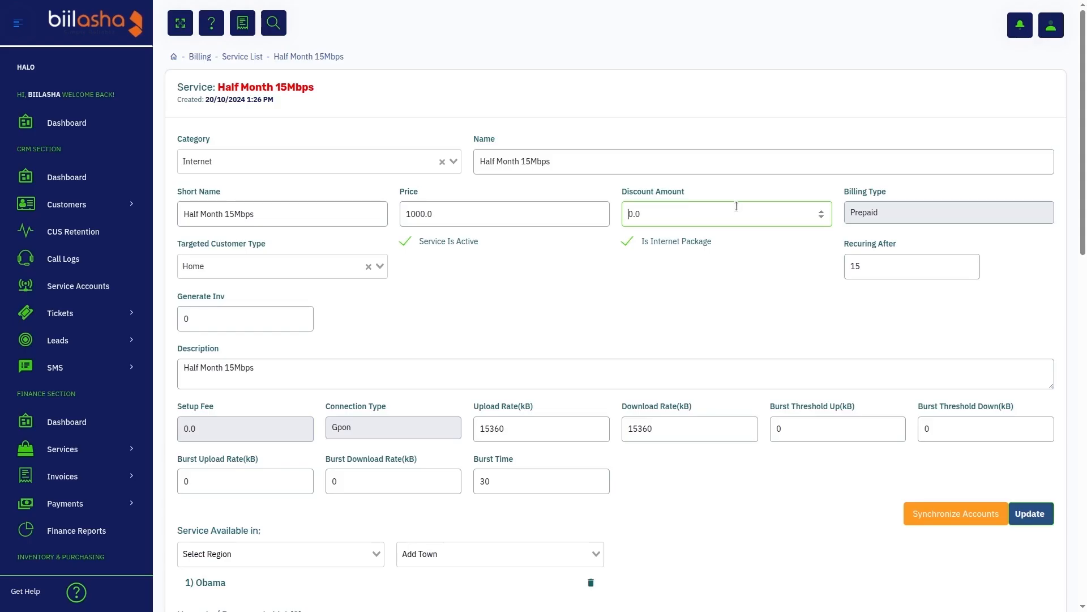
# - Set the billing type to One-Off and the category to General
pyautogui.click(900, 210)
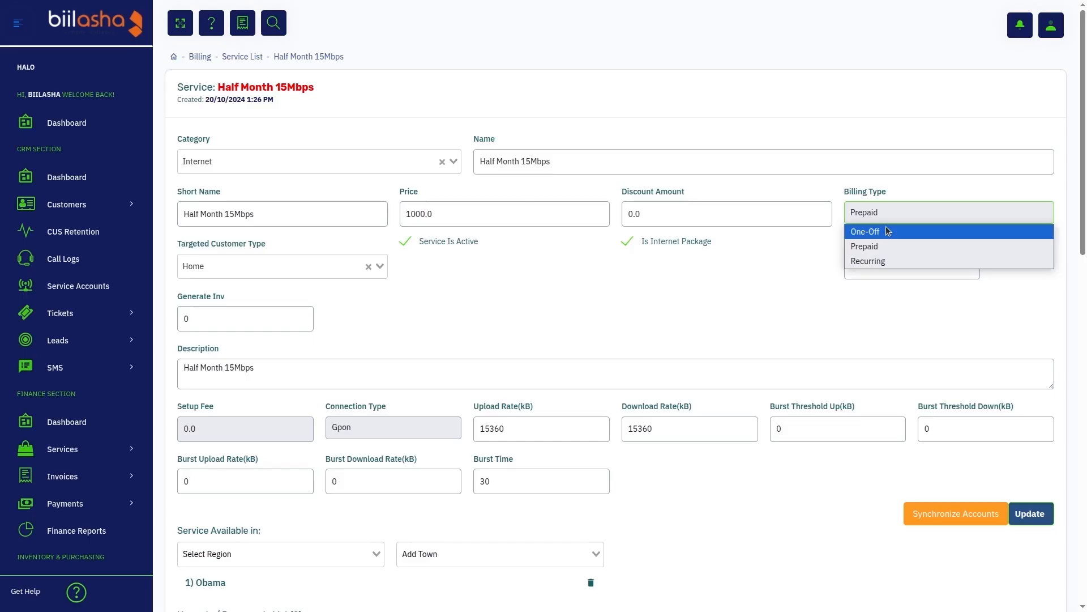
pyautogui.click(888, 231)
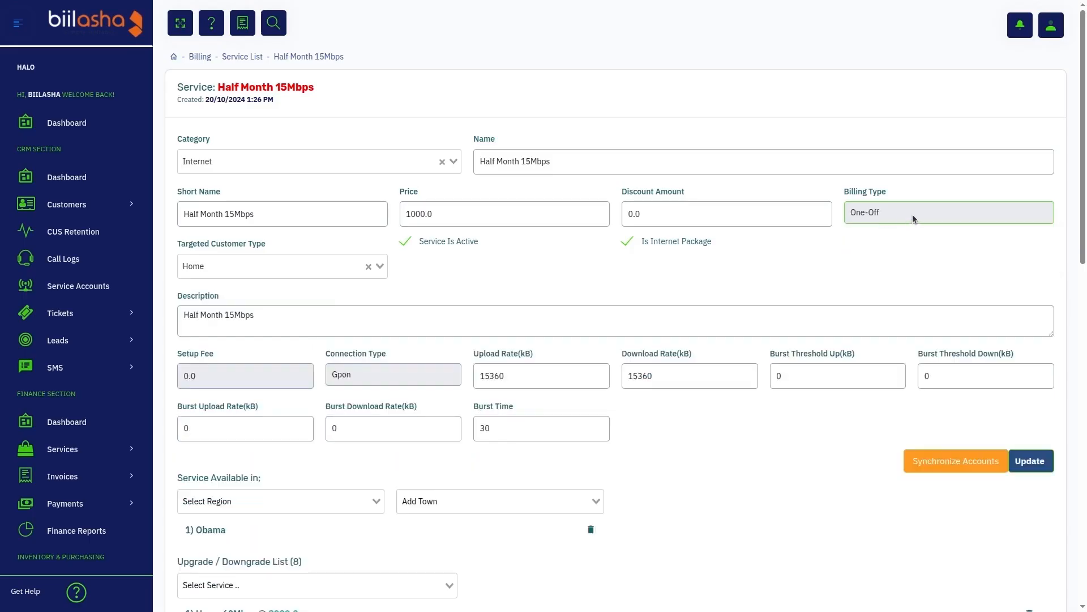
pyautogui.click(377, 163)
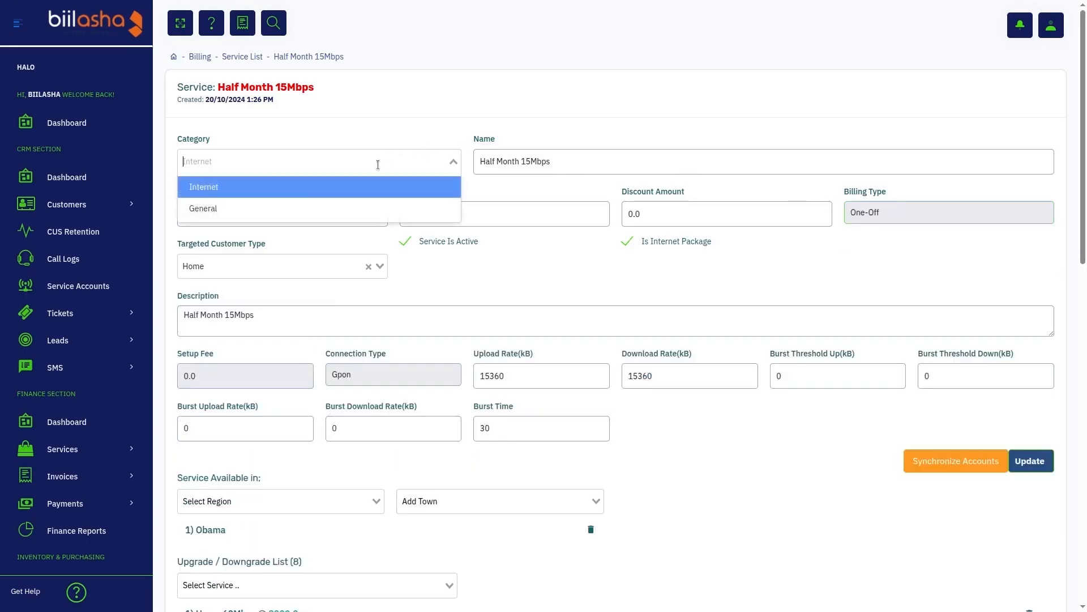
pyautogui.click(304, 207)
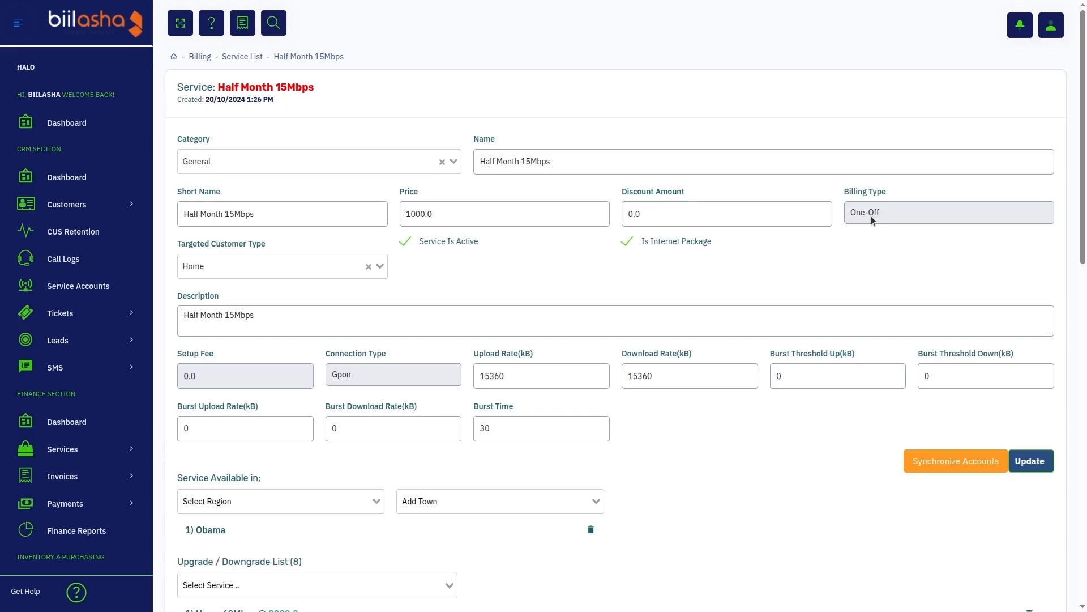
# - Return the category to Internet and the billing type to Prepaid
pyautogui.click(410, 162)
pyautogui.click(360, 186)
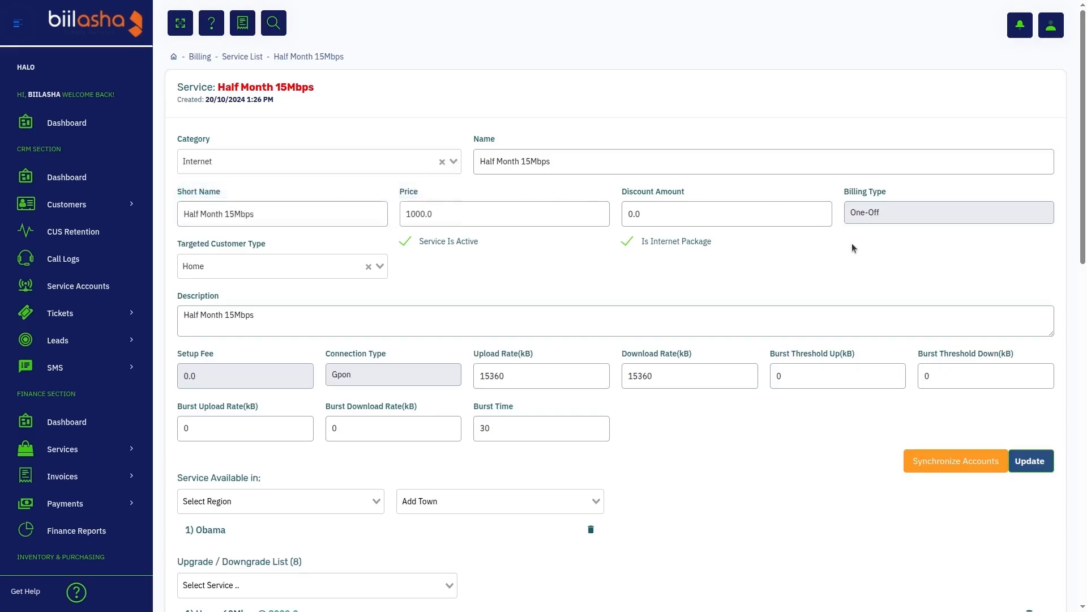
pyautogui.click(921, 218)
pyautogui.click(895, 247)
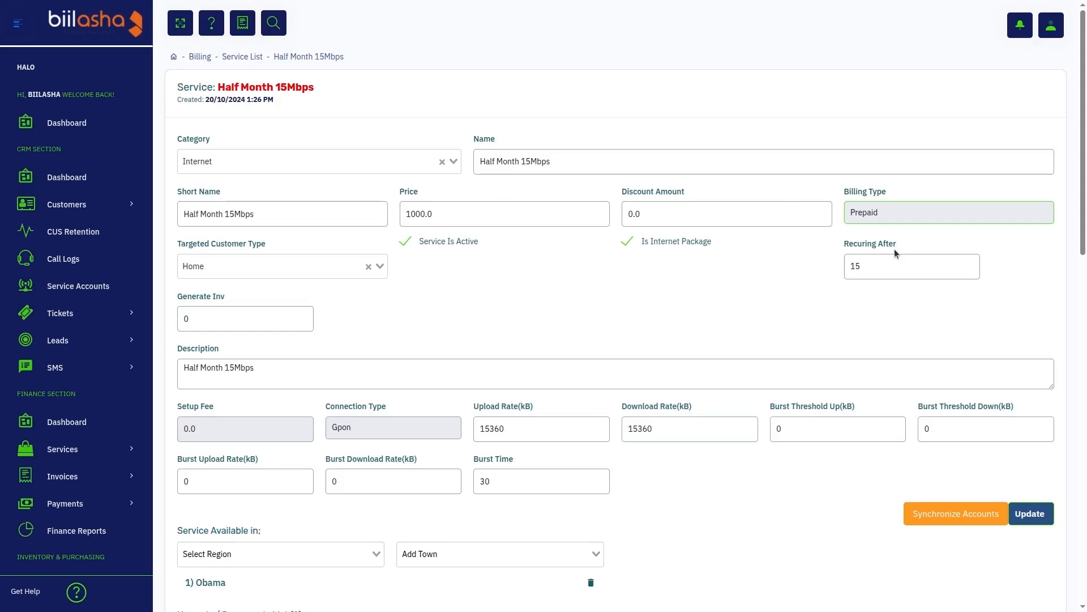
# - Set the Recuring After value to 5, and change the billing type to Recurring
pyautogui.moveTo(883, 266); pyautogui.dragTo(811, 259)
pyautogui.write('1')
pyautogui.press('BackSpace')
pyautogui.write('5')
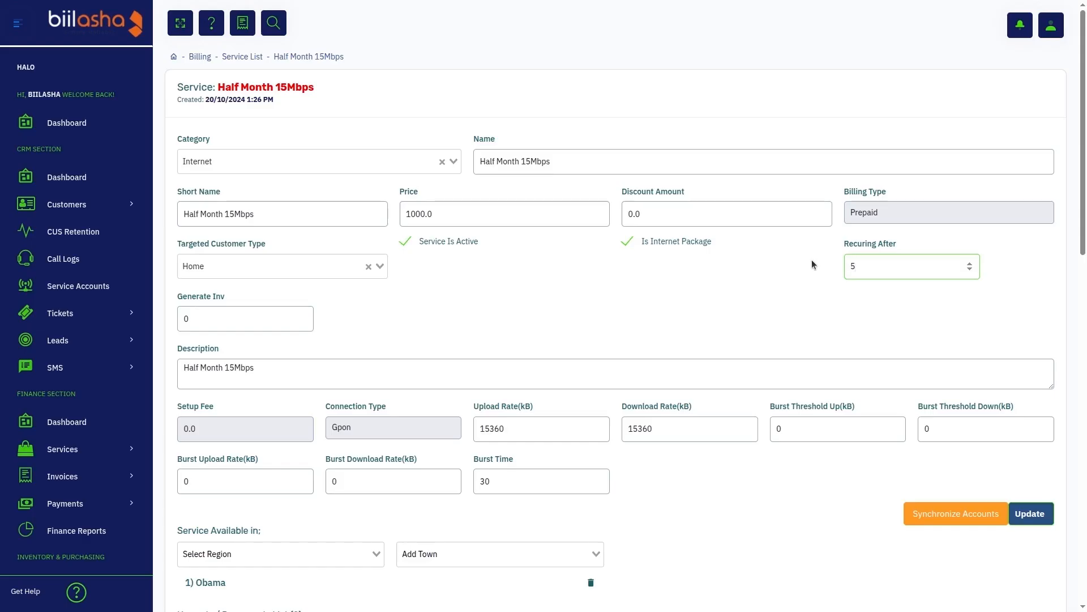
pyautogui.click(907, 213)
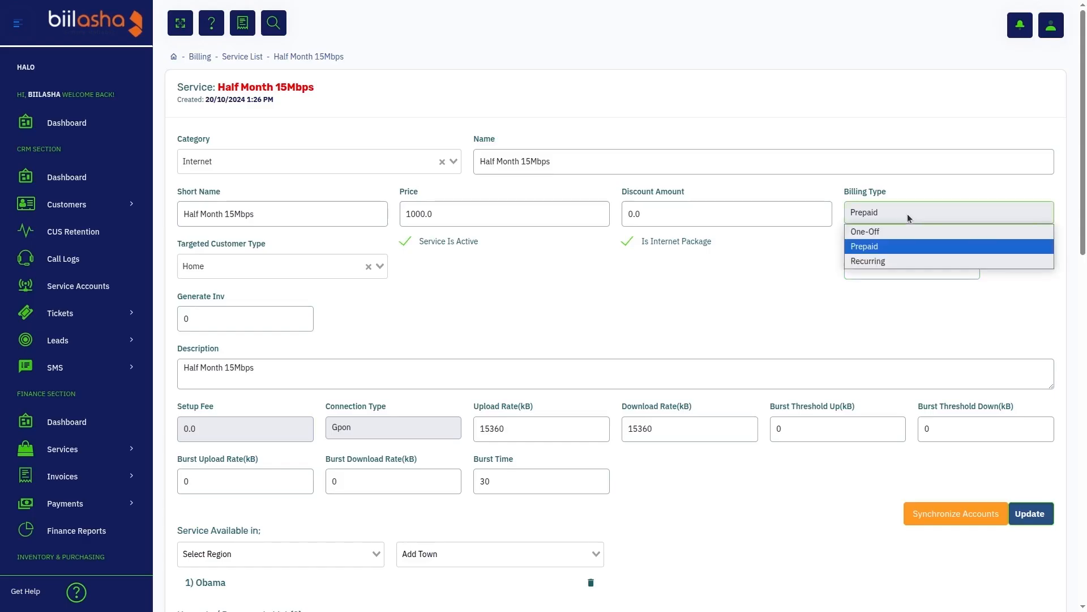
pyautogui.click(882, 261)
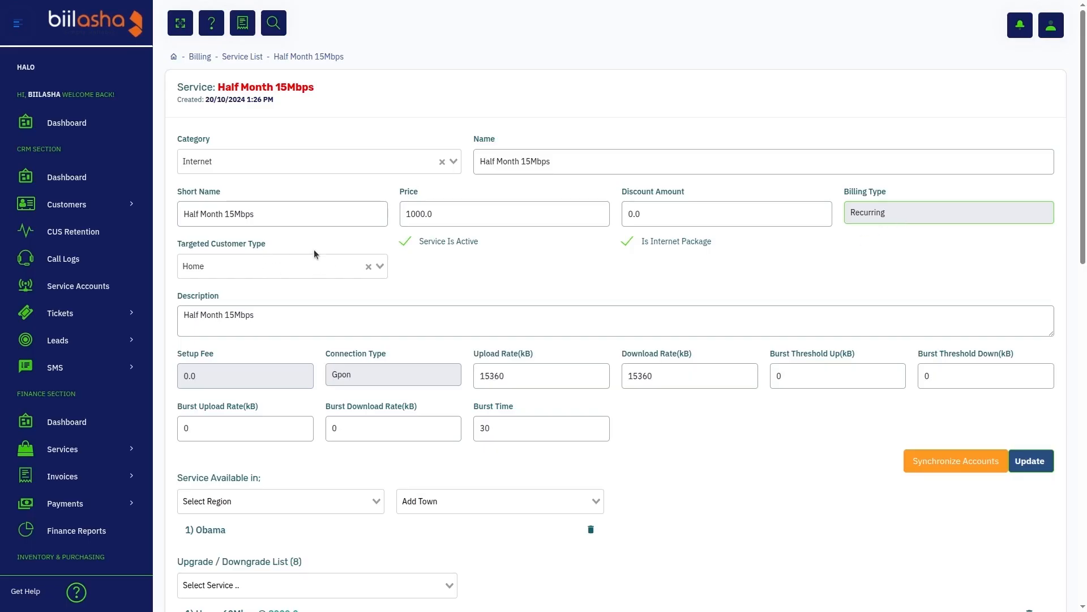
# - Review the targeted customer type options, the description and the setup fee of the service
pyautogui.click(256, 266)
pyautogui.click(255, 266)
pyautogui.click(255, 266)
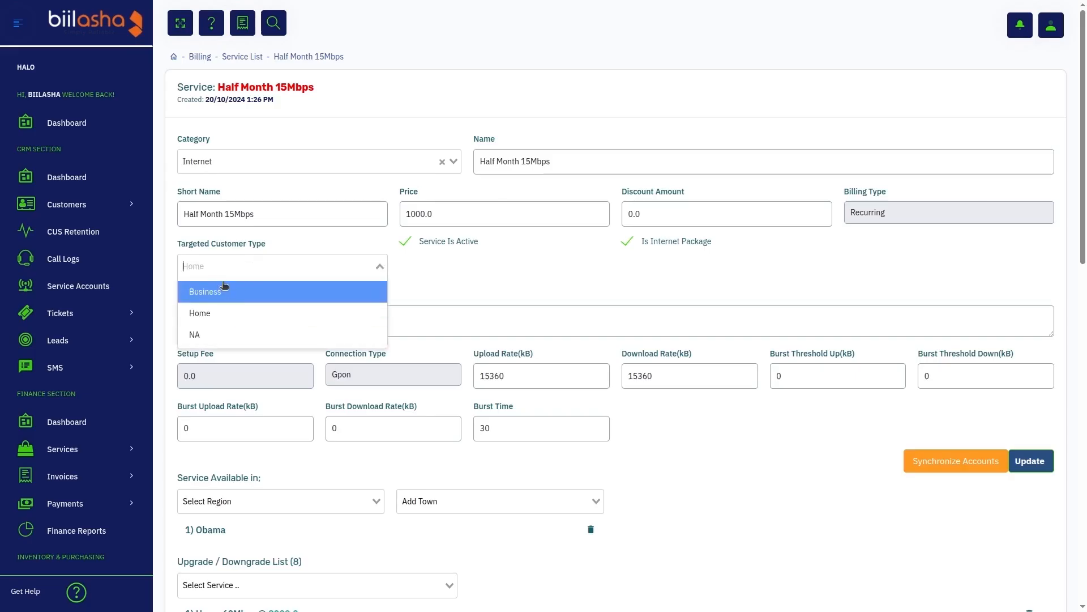
pyautogui.click(254, 264)
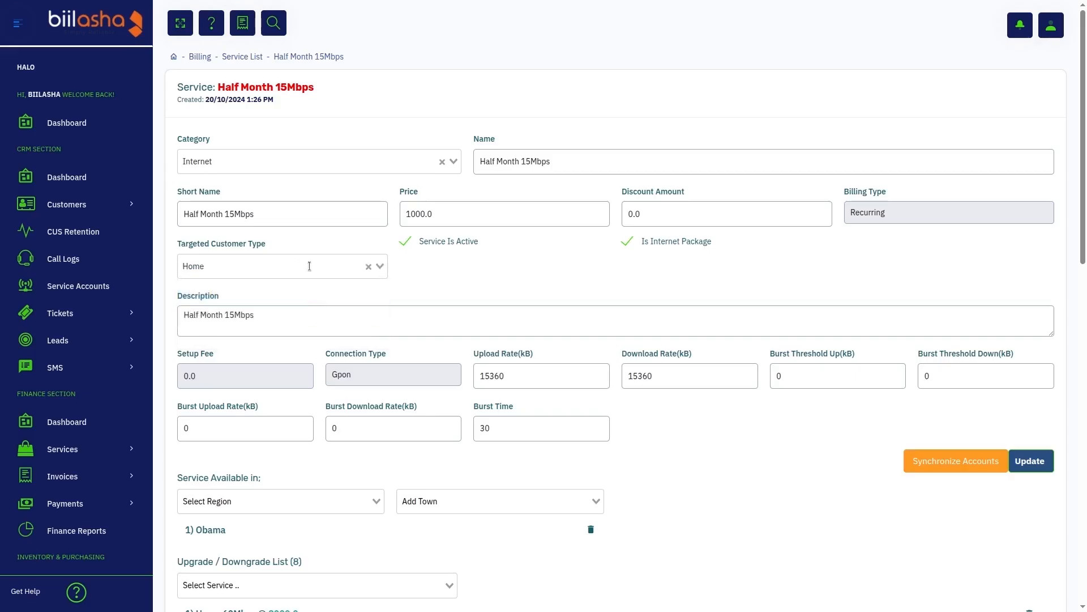
pyautogui.scroll(-3, 433, 343)
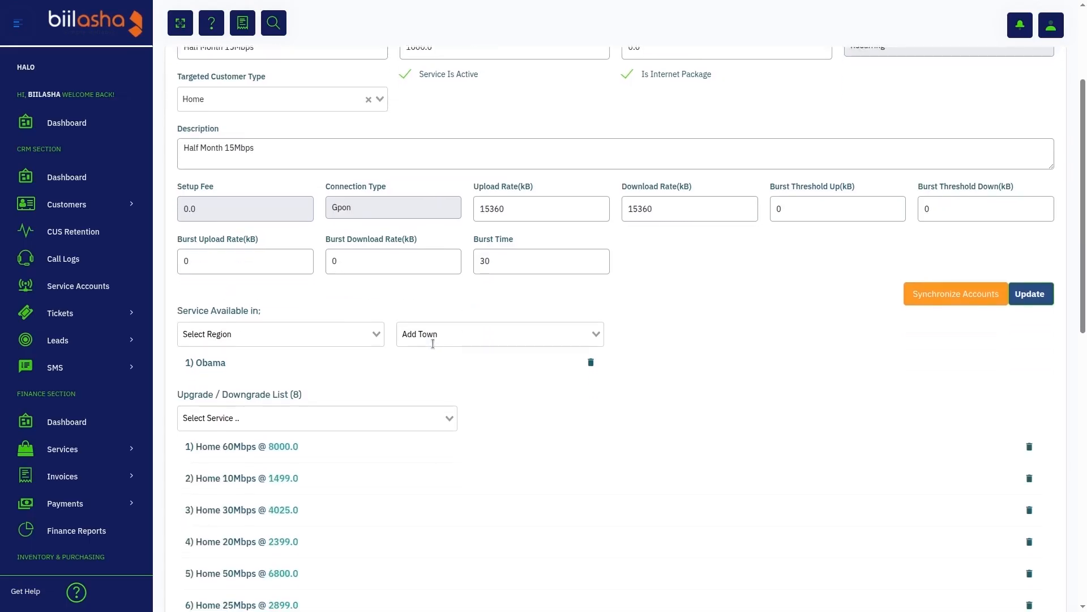
pyautogui.click(278, 143)
pyautogui.moveTo(182, 191)
pyautogui.mouseDown()
pyautogui.moveTo(216, 192)
pyautogui.moveTo(181, 80)
pyautogui.moveTo(185, 193)
pyautogui.mouseUp()
pyautogui.click(221, 196)
pyautogui.click(185, 193)
# - Switch the connection type to Microwave and back to Gpon
pyautogui.click(378, 210)
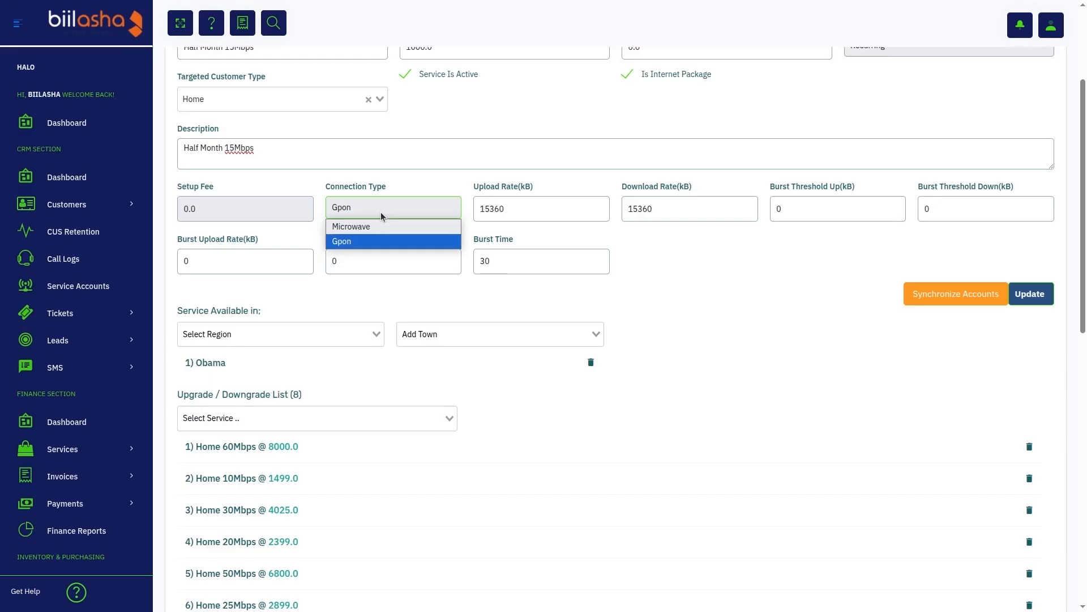
pyautogui.click(368, 227)
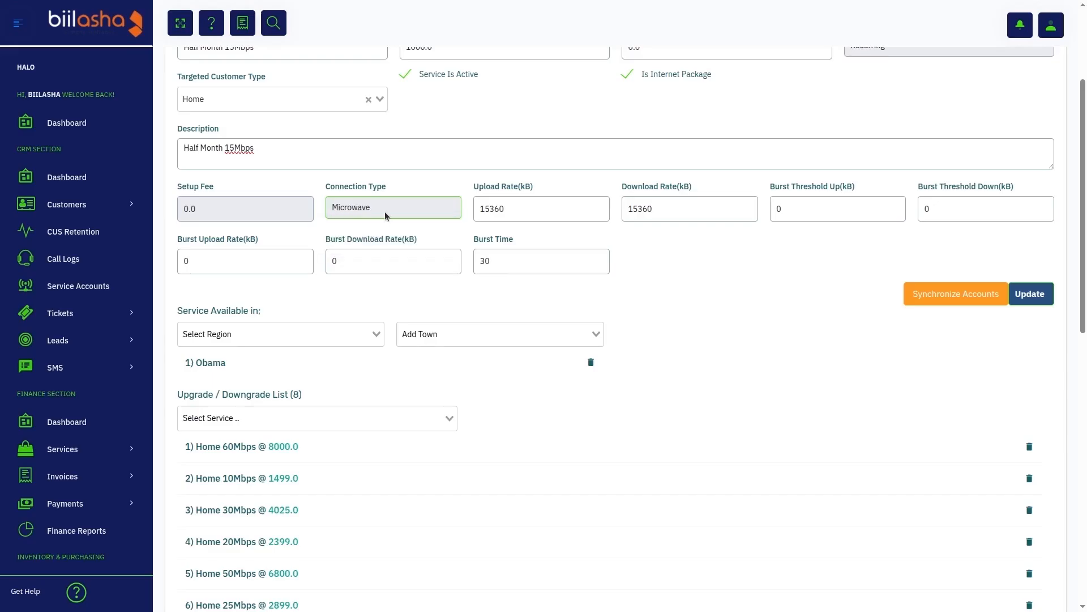
pyautogui.click(387, 216)
pyautogui.click(368, 242)
# - Examine the upload rate, the availability and upgrade/downgrade lists, the setup fee and the service components section
pyautogui.doubleClick(549, 215)
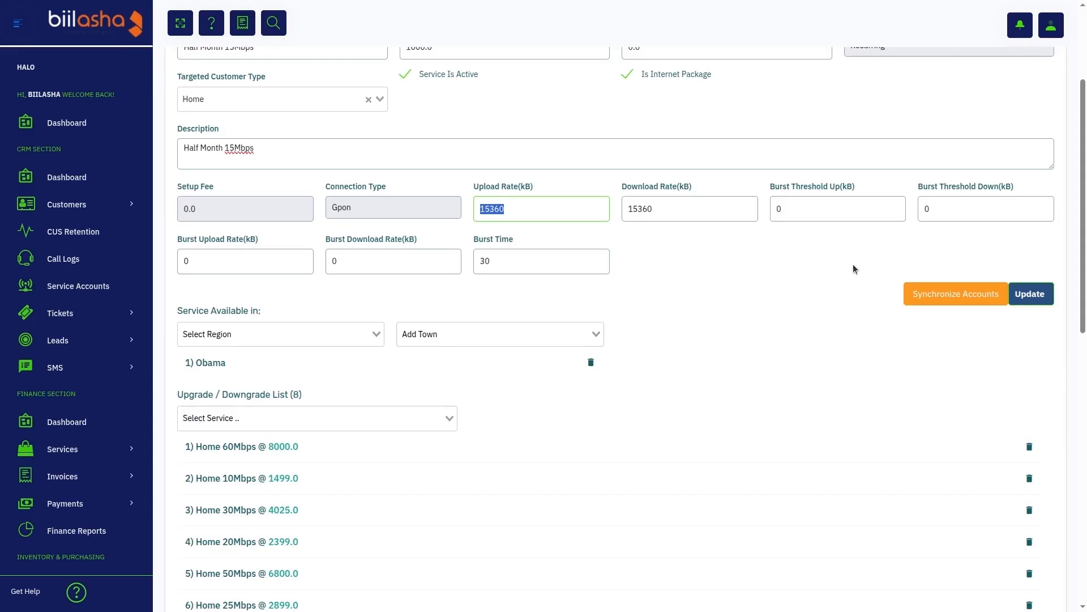
pyautogui.scroll(-3, 853, 264)
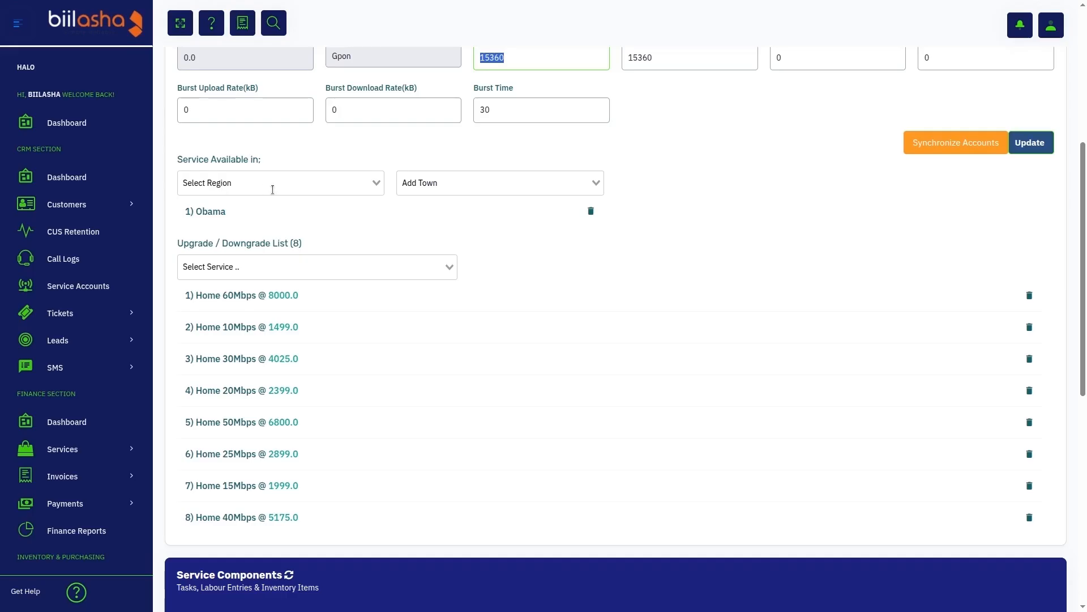
pyautogui.scroll(-1, 272, 189)
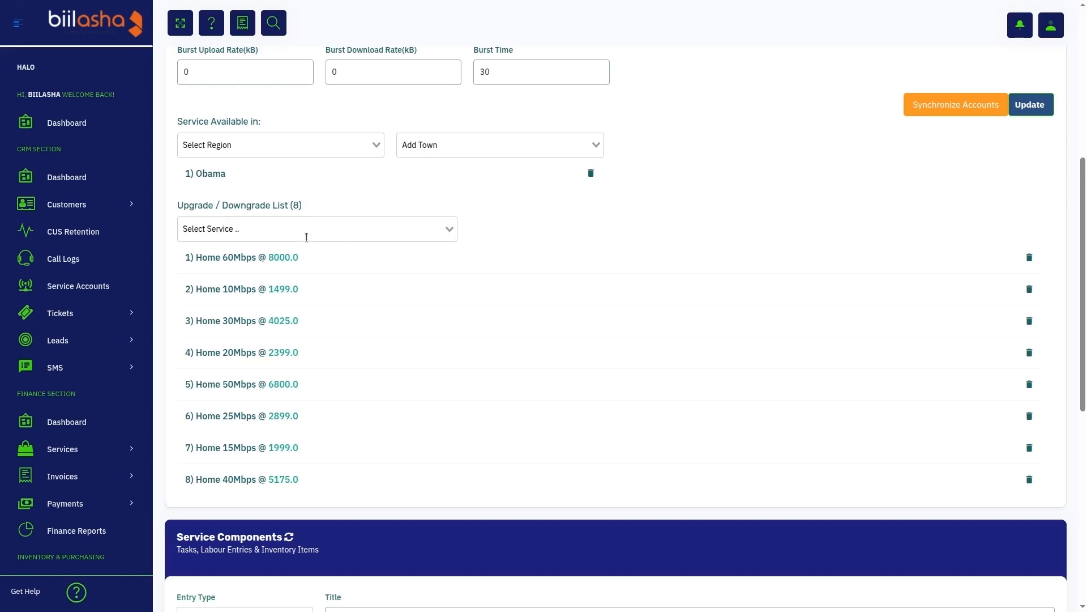
pyautogui.scroll(5, 307, 236)
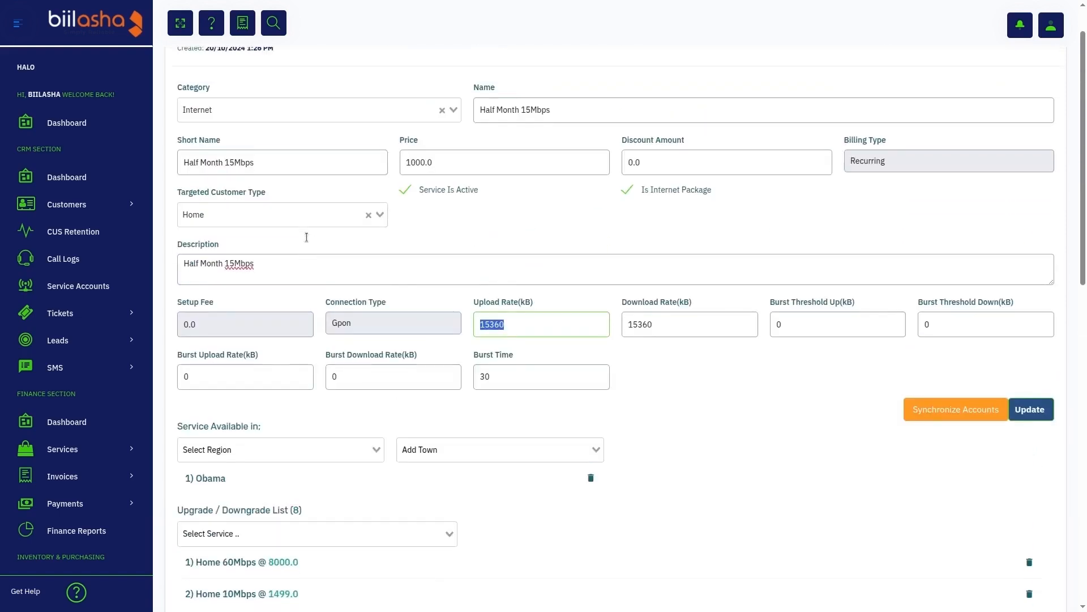
pyautogui.scroll(-6, 307, 238)
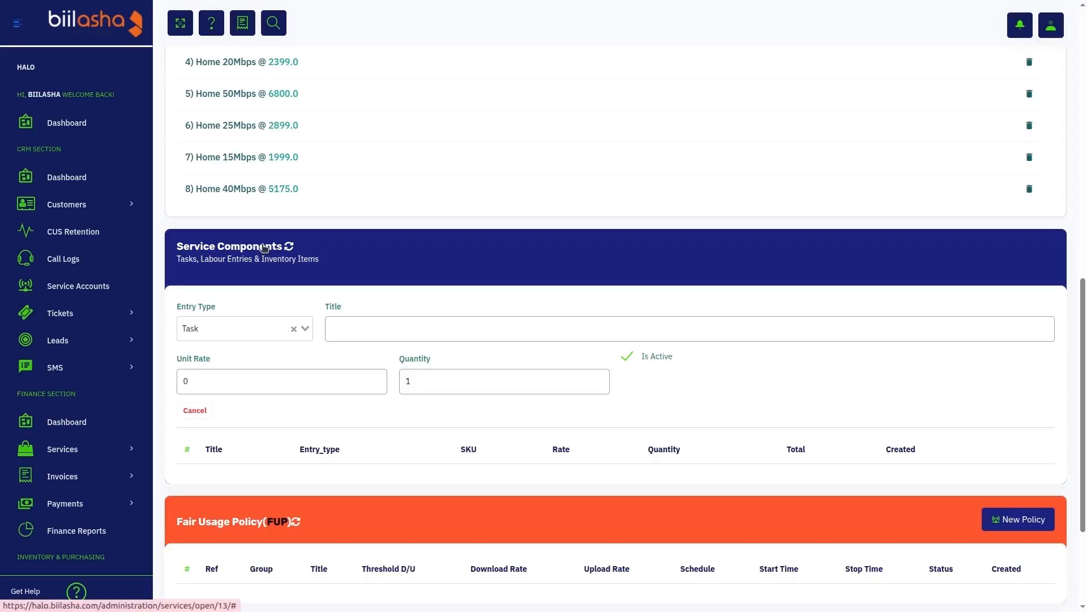
pyautogui.scroll(8, 353, 254)
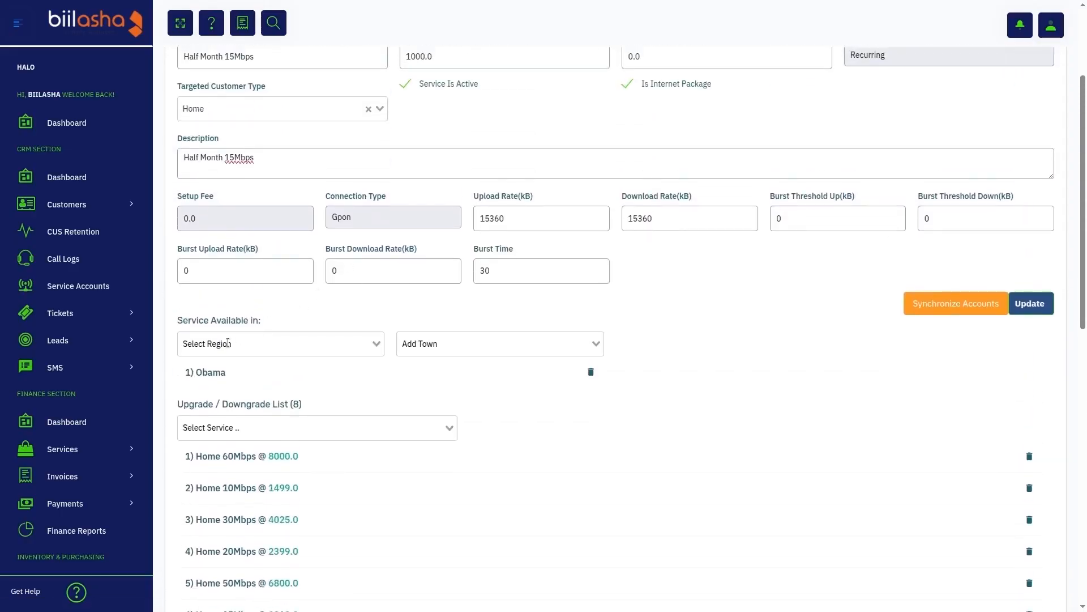
pyautogui.moveTo(173, 196); pyautogui.dragTo(214, 217)
pyautogui.scroll(-8, 214, 217)
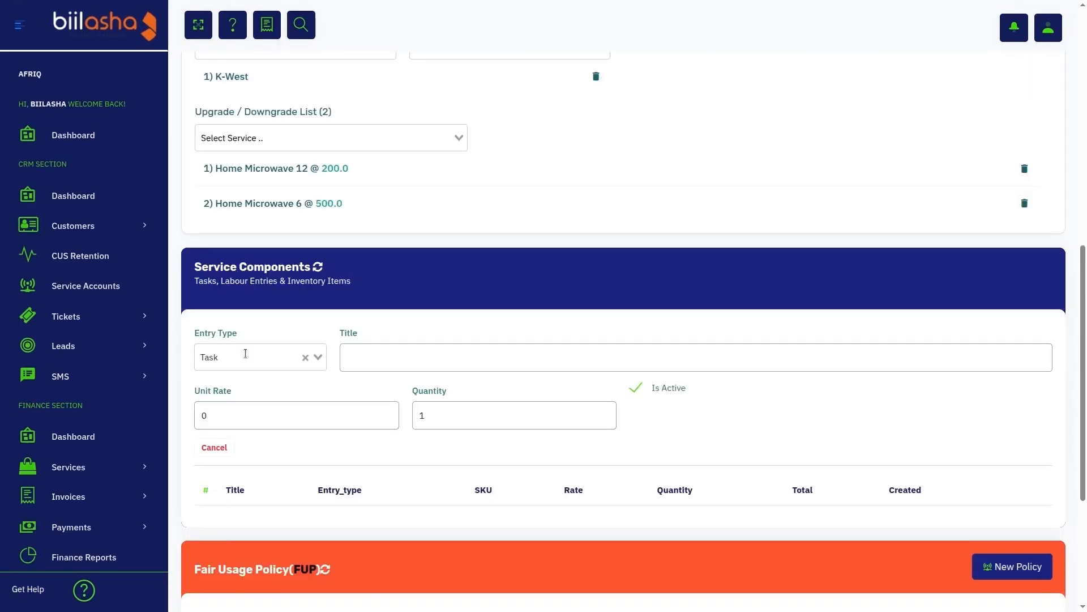
# - Add the first Tenda item from the store as a CPE-Radio component of the Home Microwave 9 service
pyautogui.click(245, 353)
pyautogui.click(247, 383)
pyautogui.click(403, 355)
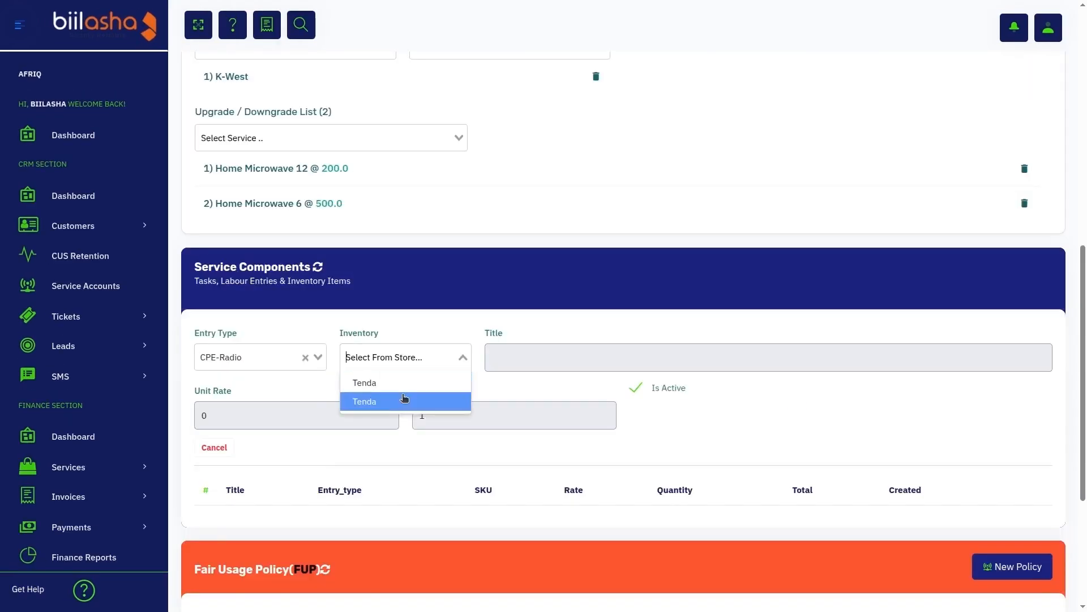
pyautogui.click(417, 381)
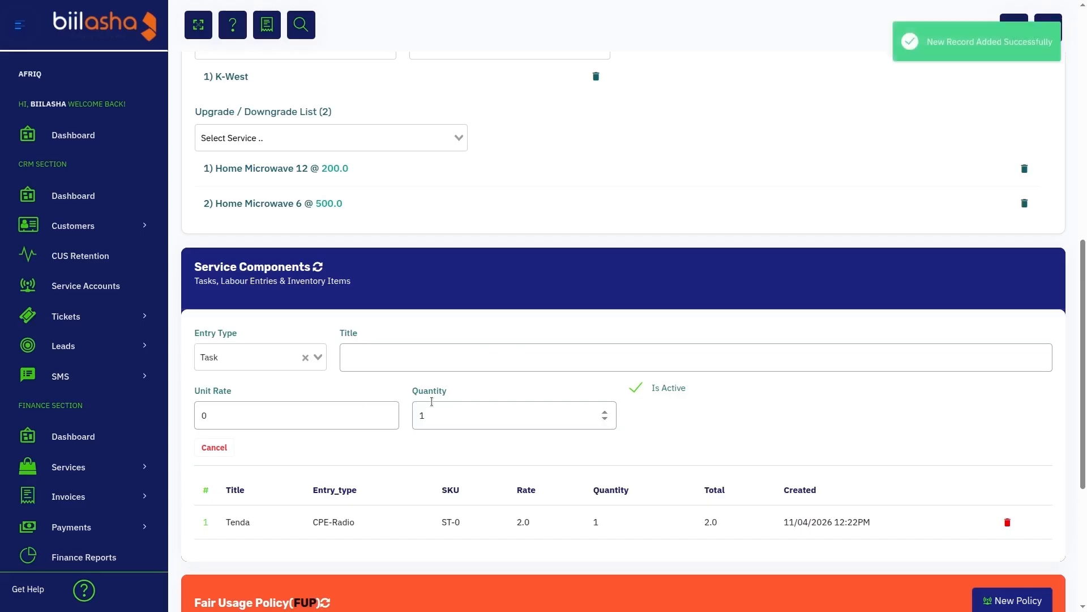
# - Refresh the service components and check the service's setup fee
pyautogui.scroll(5, 216, 198)
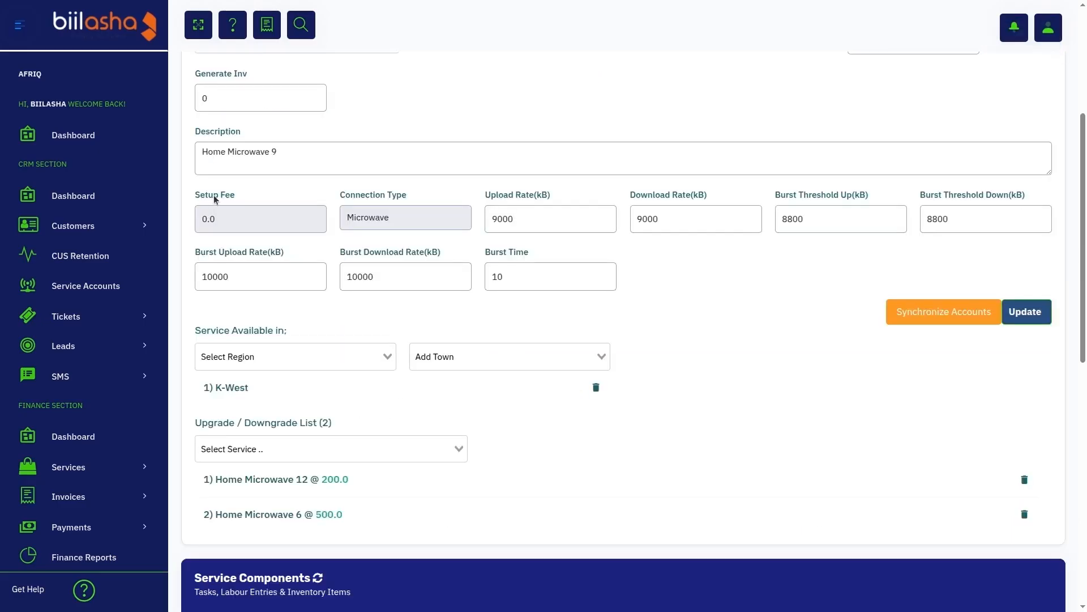
pyautogui.moveTo(195, 193); pyautogui.dragTo(254, 193)
pyautogui.click(253, 193)
pyautogui.scroll(-5, 253, 194)
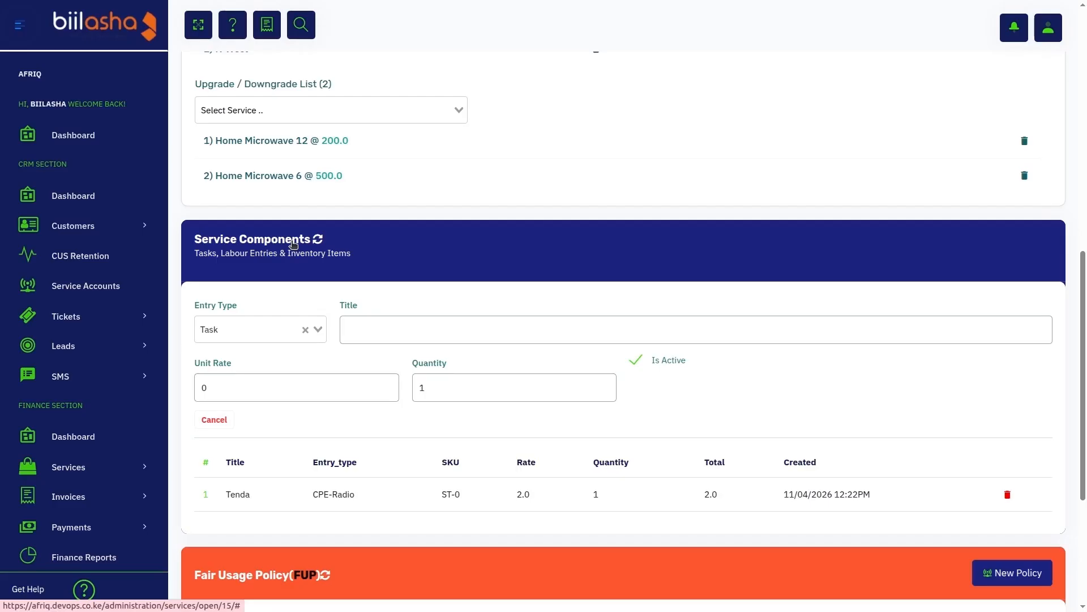
pyautogui.click(291, 241)
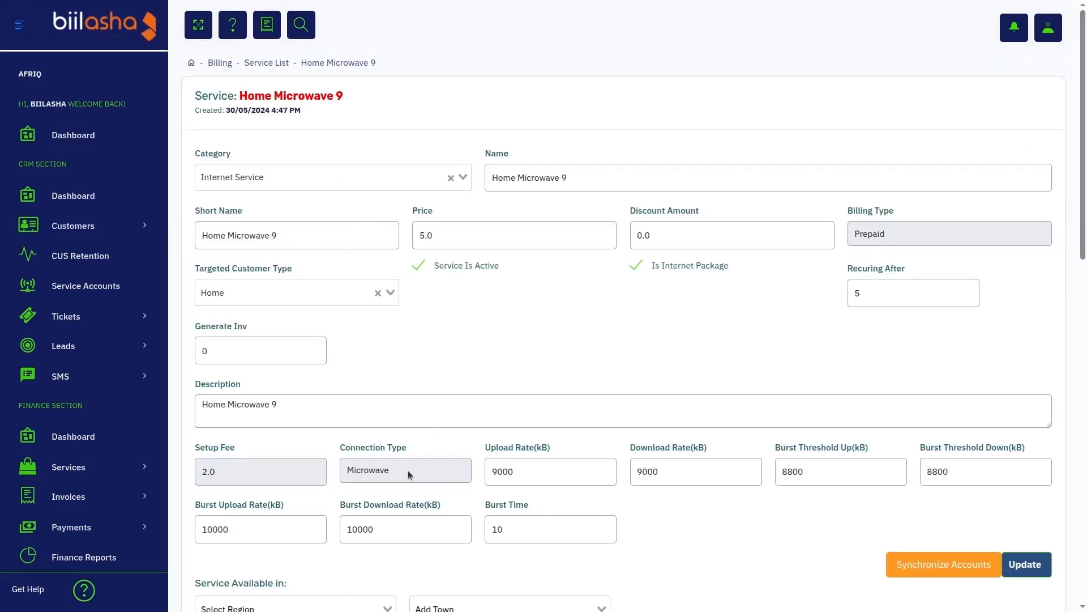
# - Add Mikrotik-hq from the inventory as a CPE-Router service component
pyautogui.scroll(-10, 408, 472)
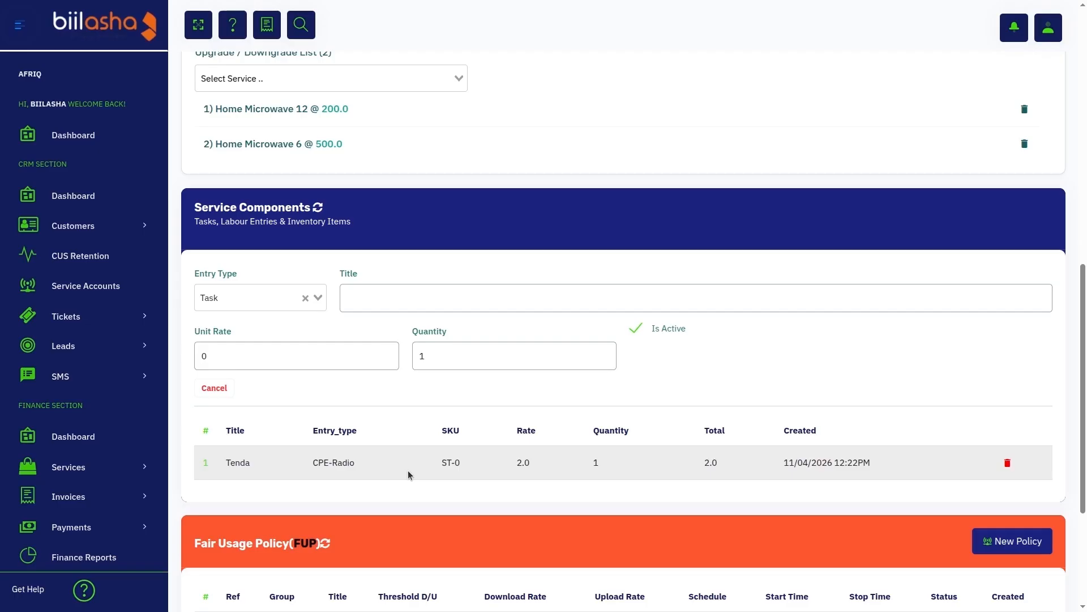
pyautogui.click(274, 290)
pyautogui.click(272, 396)
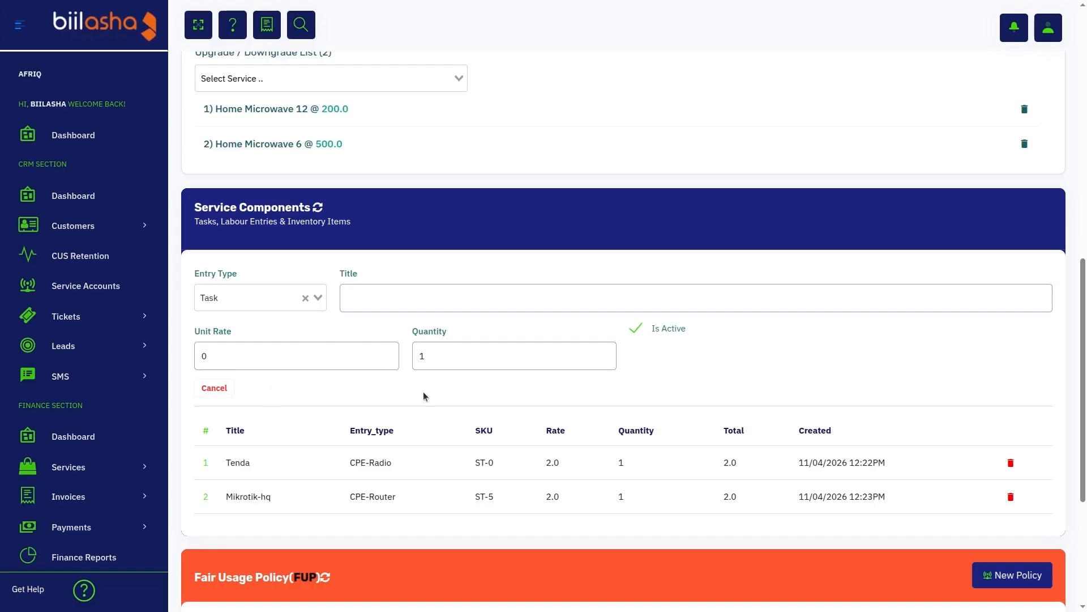
# - Open a new fair usage policy form and examine its title, download threshold, policy schedule and start time fields
pyautogui.scroll(-4, 424, 395)
pyautogui.scroll(3, 198, 221)
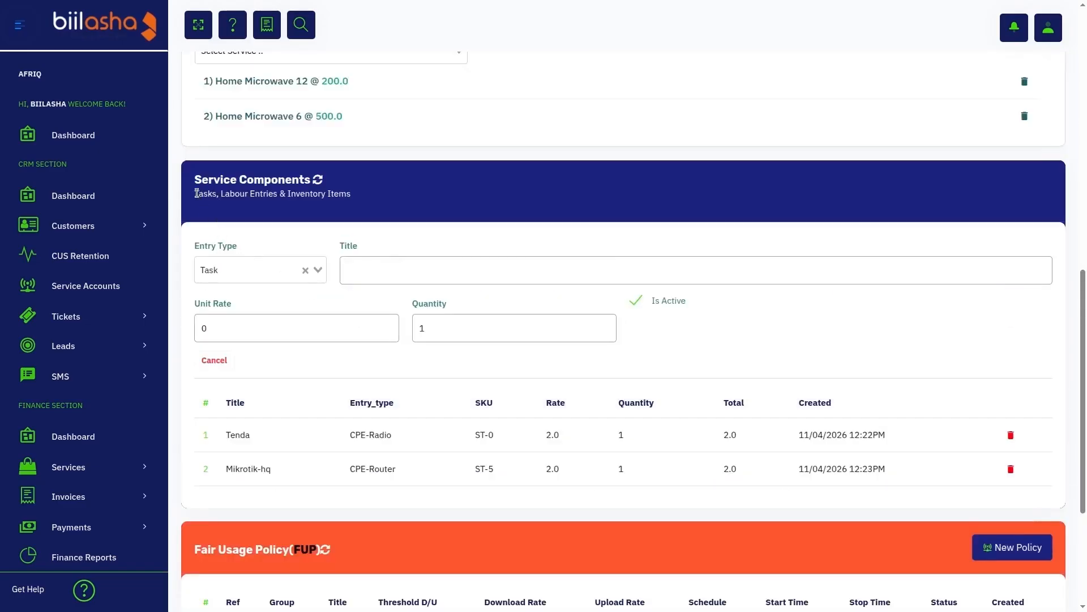
pyautogui.scroll(-4, 335, 216)
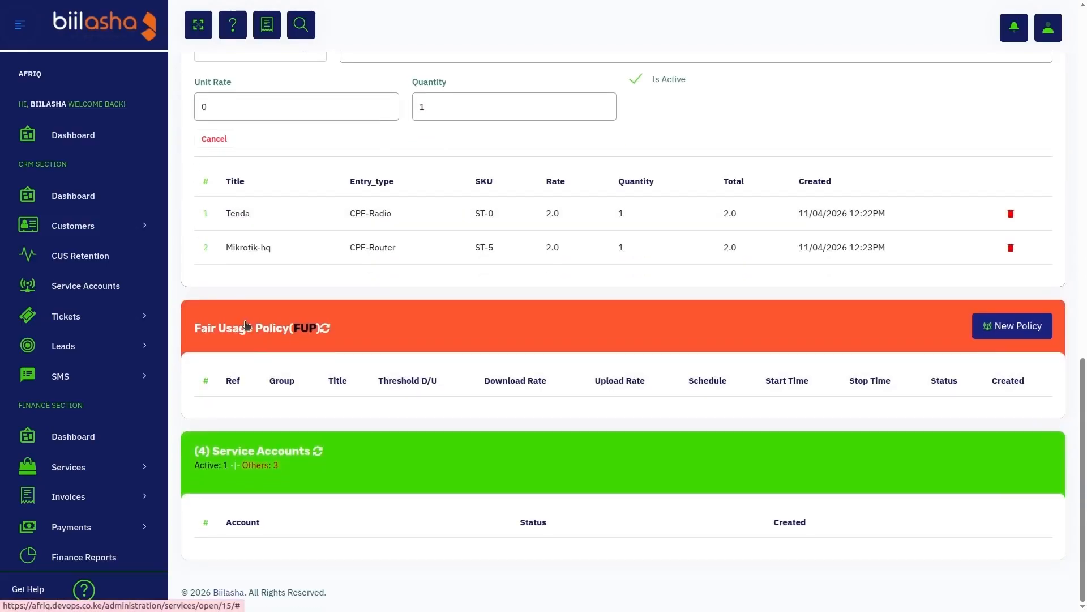
pyautogui.click(1004, 324)
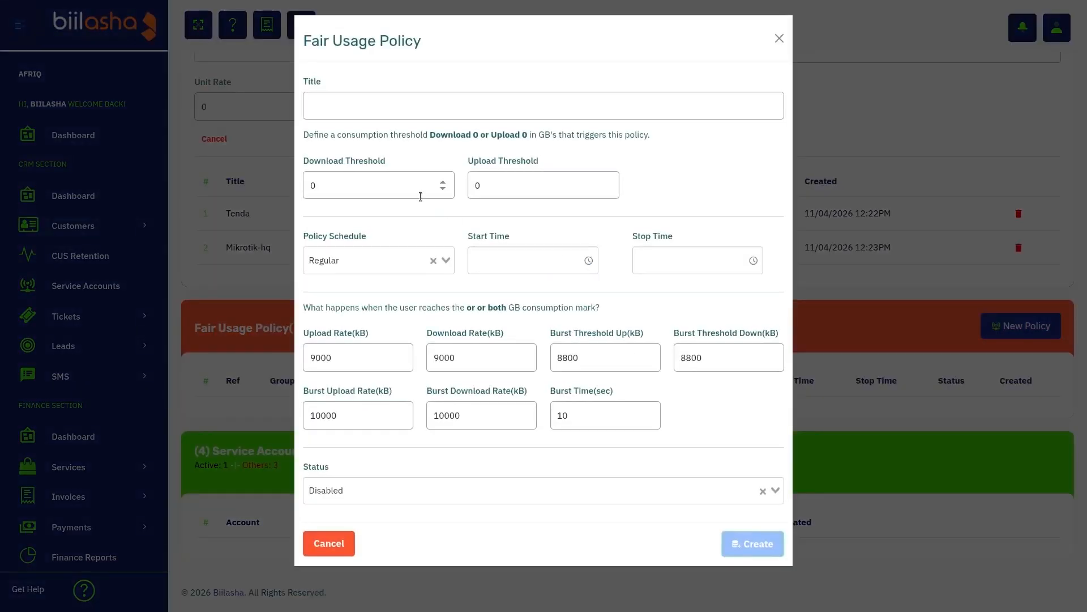
pyautogui.click(399, 108)
pyautogui.click(394, 186)
pyautogui.click(375, 261)
pyautogui.click(375, 261)
pyautogui.click(513, 259)
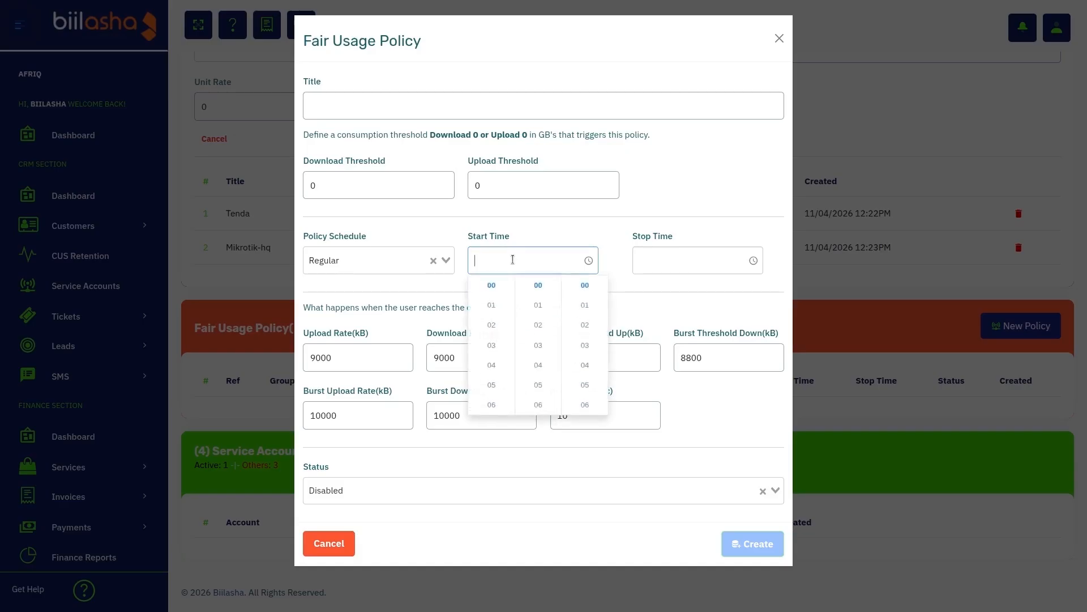
pyautogui.click(561, 242)
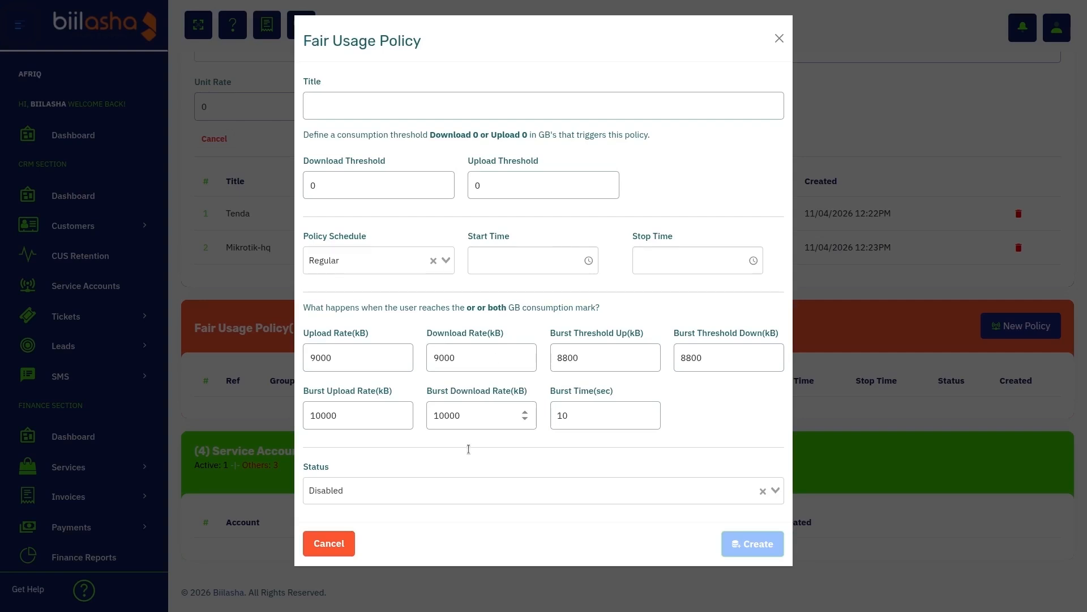
# - Check the fair usage policy's status options and close the form without creating the policy
pyautogui.click(386, 492)
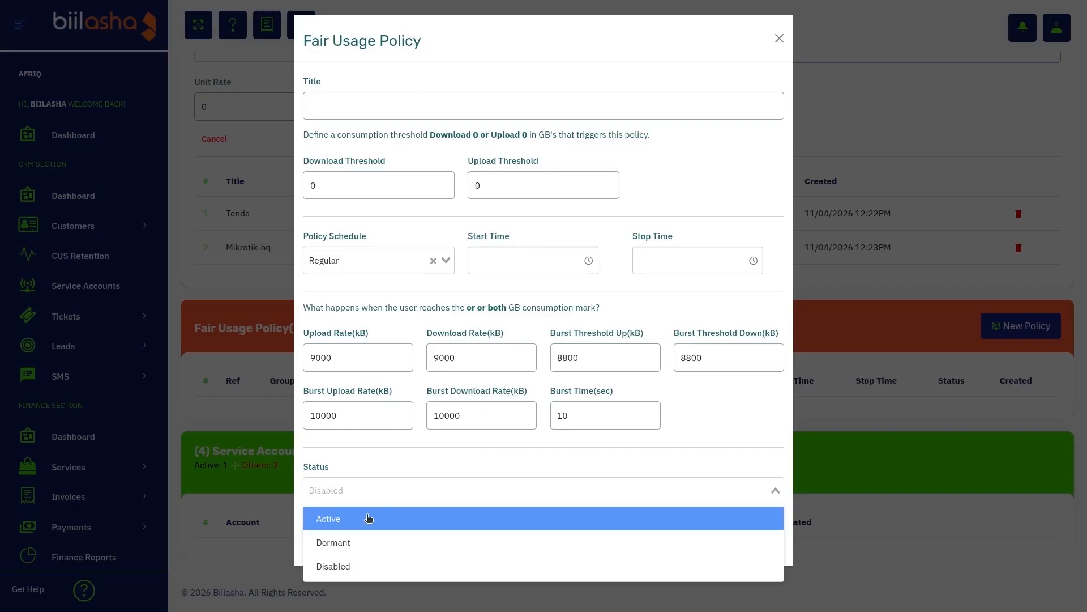
pyautogui.click(440, 451)
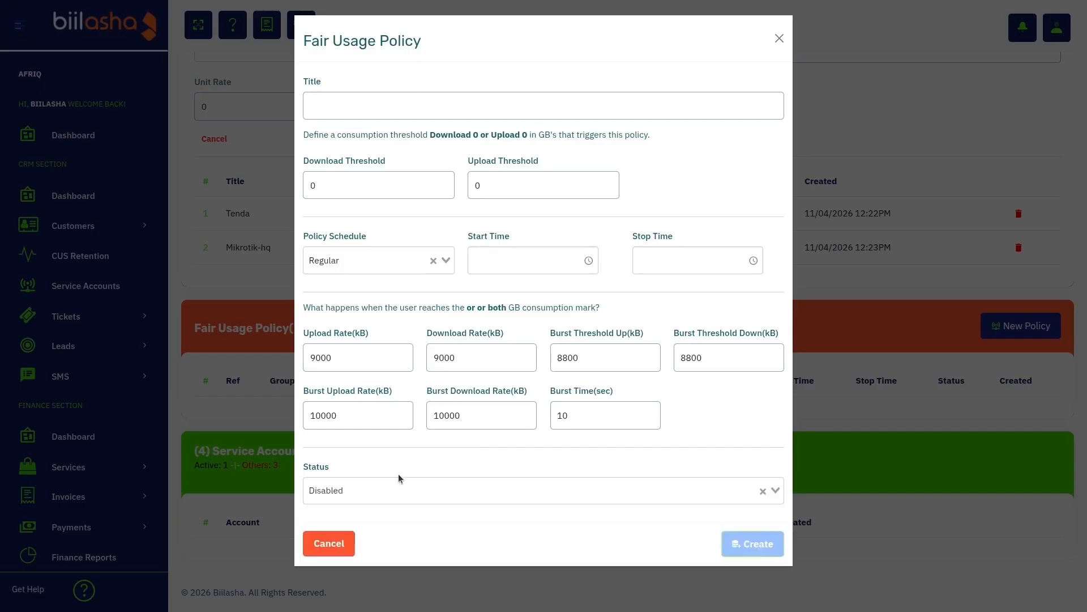
pyautogui.click(331, 540)
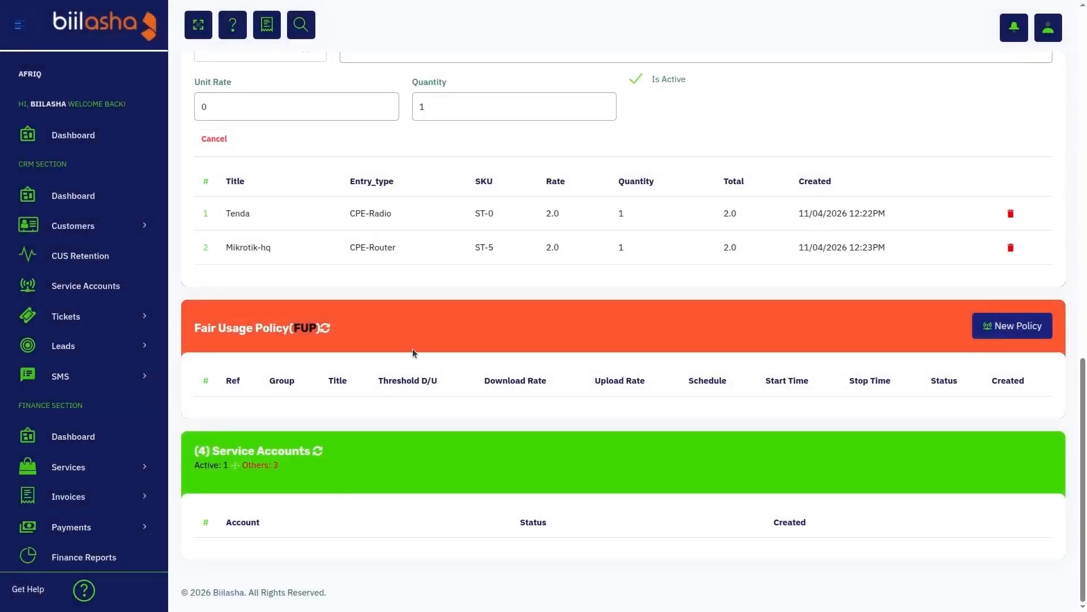
# - Load the list of service accounts on Home Microwave 9 and review the service page from its heading to the accounts
pyautogui.click(287, 458)
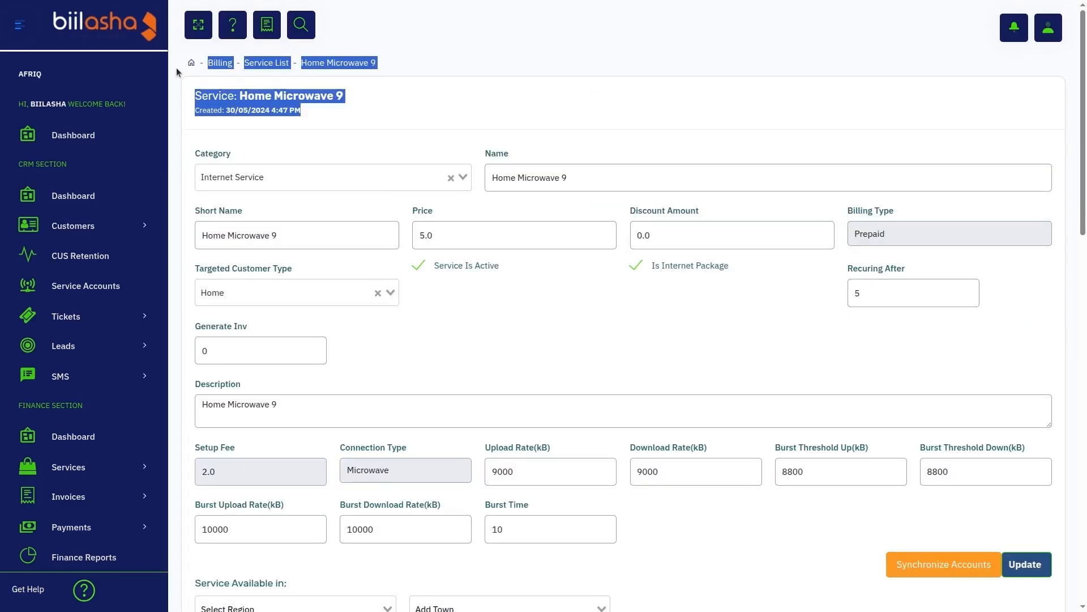
pyautogui.moveTo(176, 67); pyautogui.dragTo(216, 85)
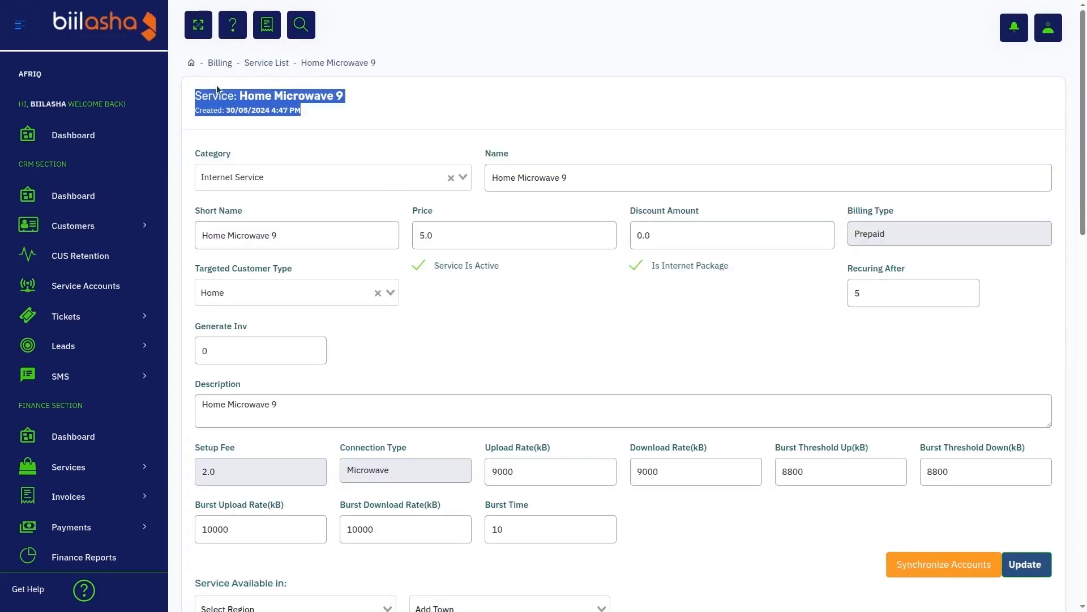
pyautogui.scroll(-10, 216, 85)
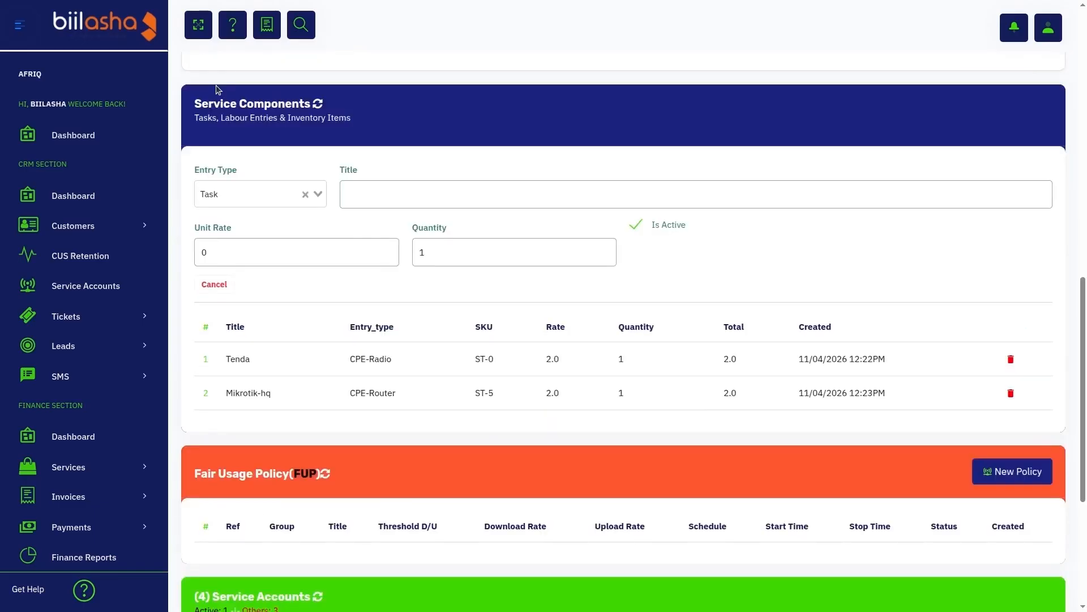
pyautogui.scroll(-5, 207, 389)
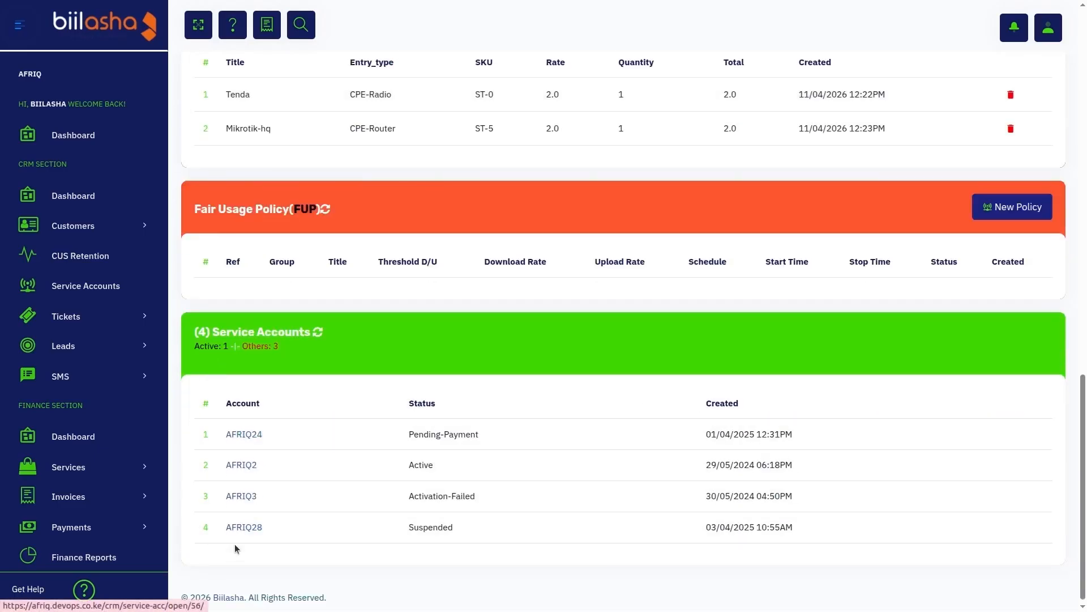
pyautogui.scroll(15, 382, 410)
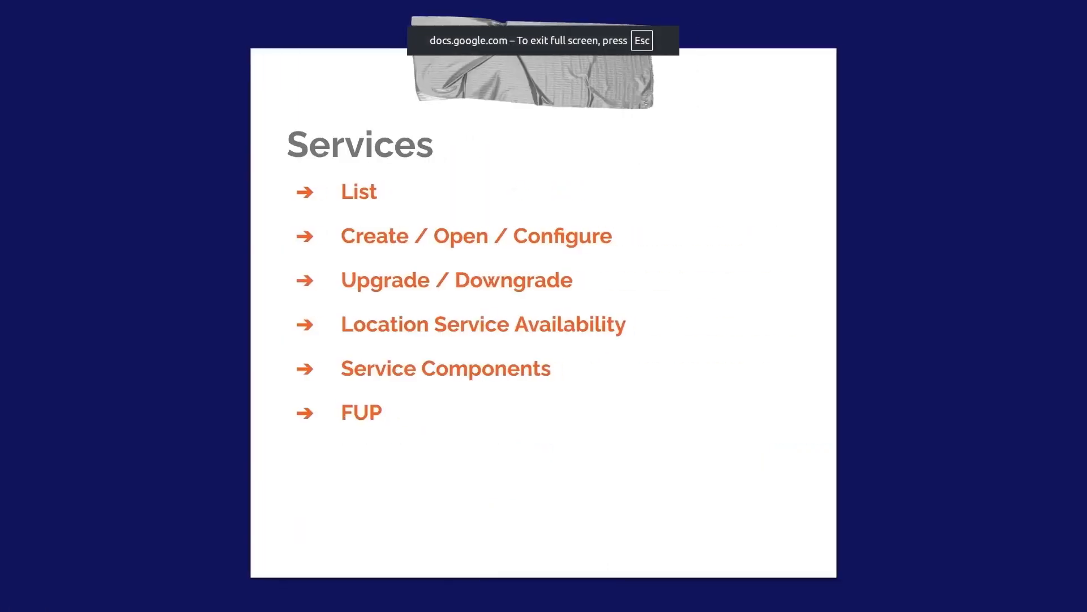
pyautogui.press('Right')
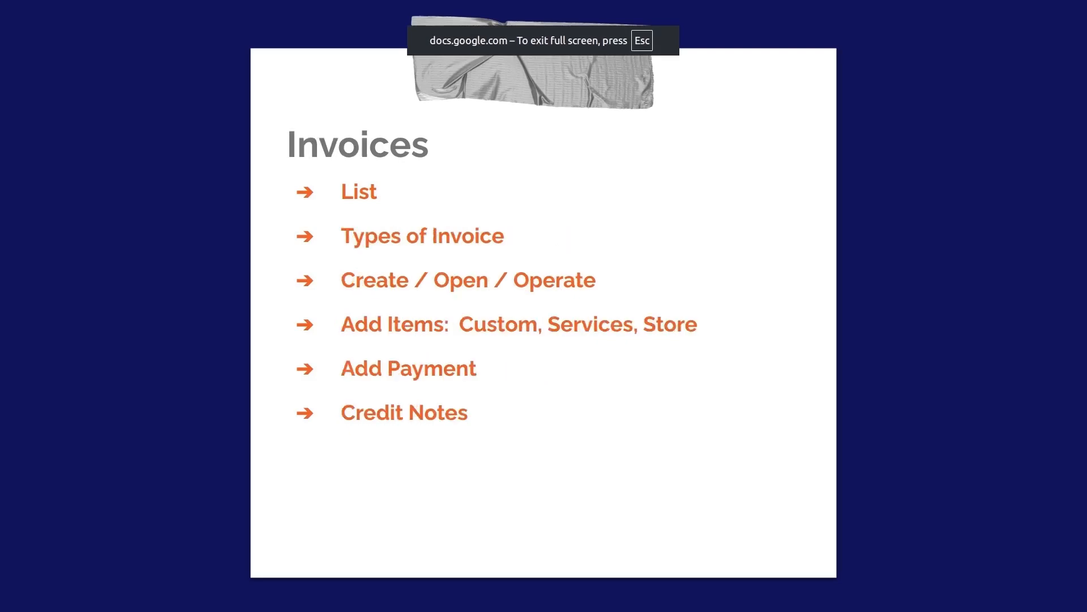
pyautogui.press('Left')
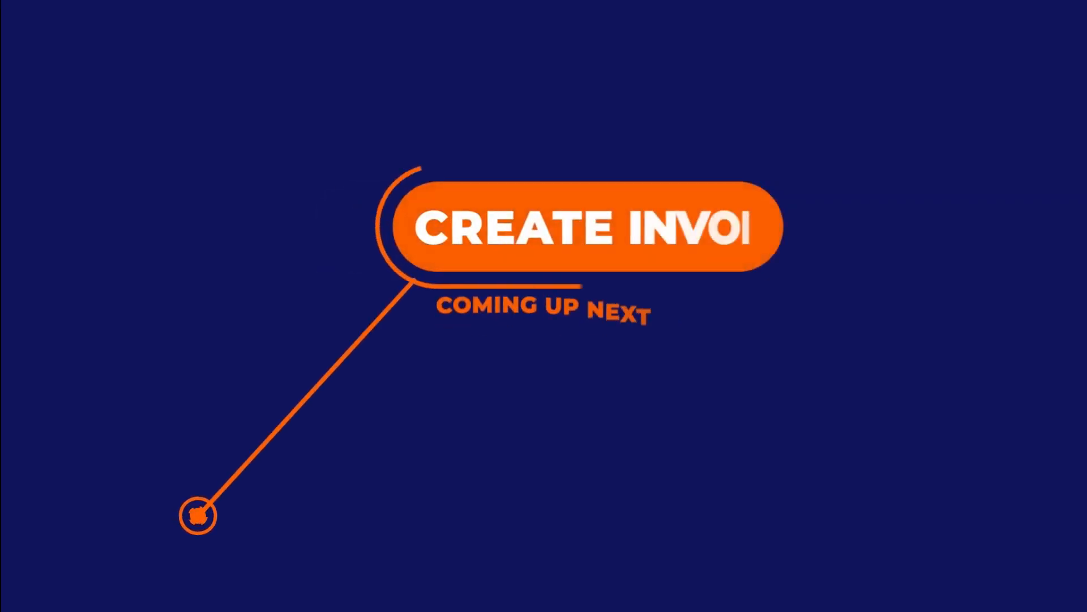